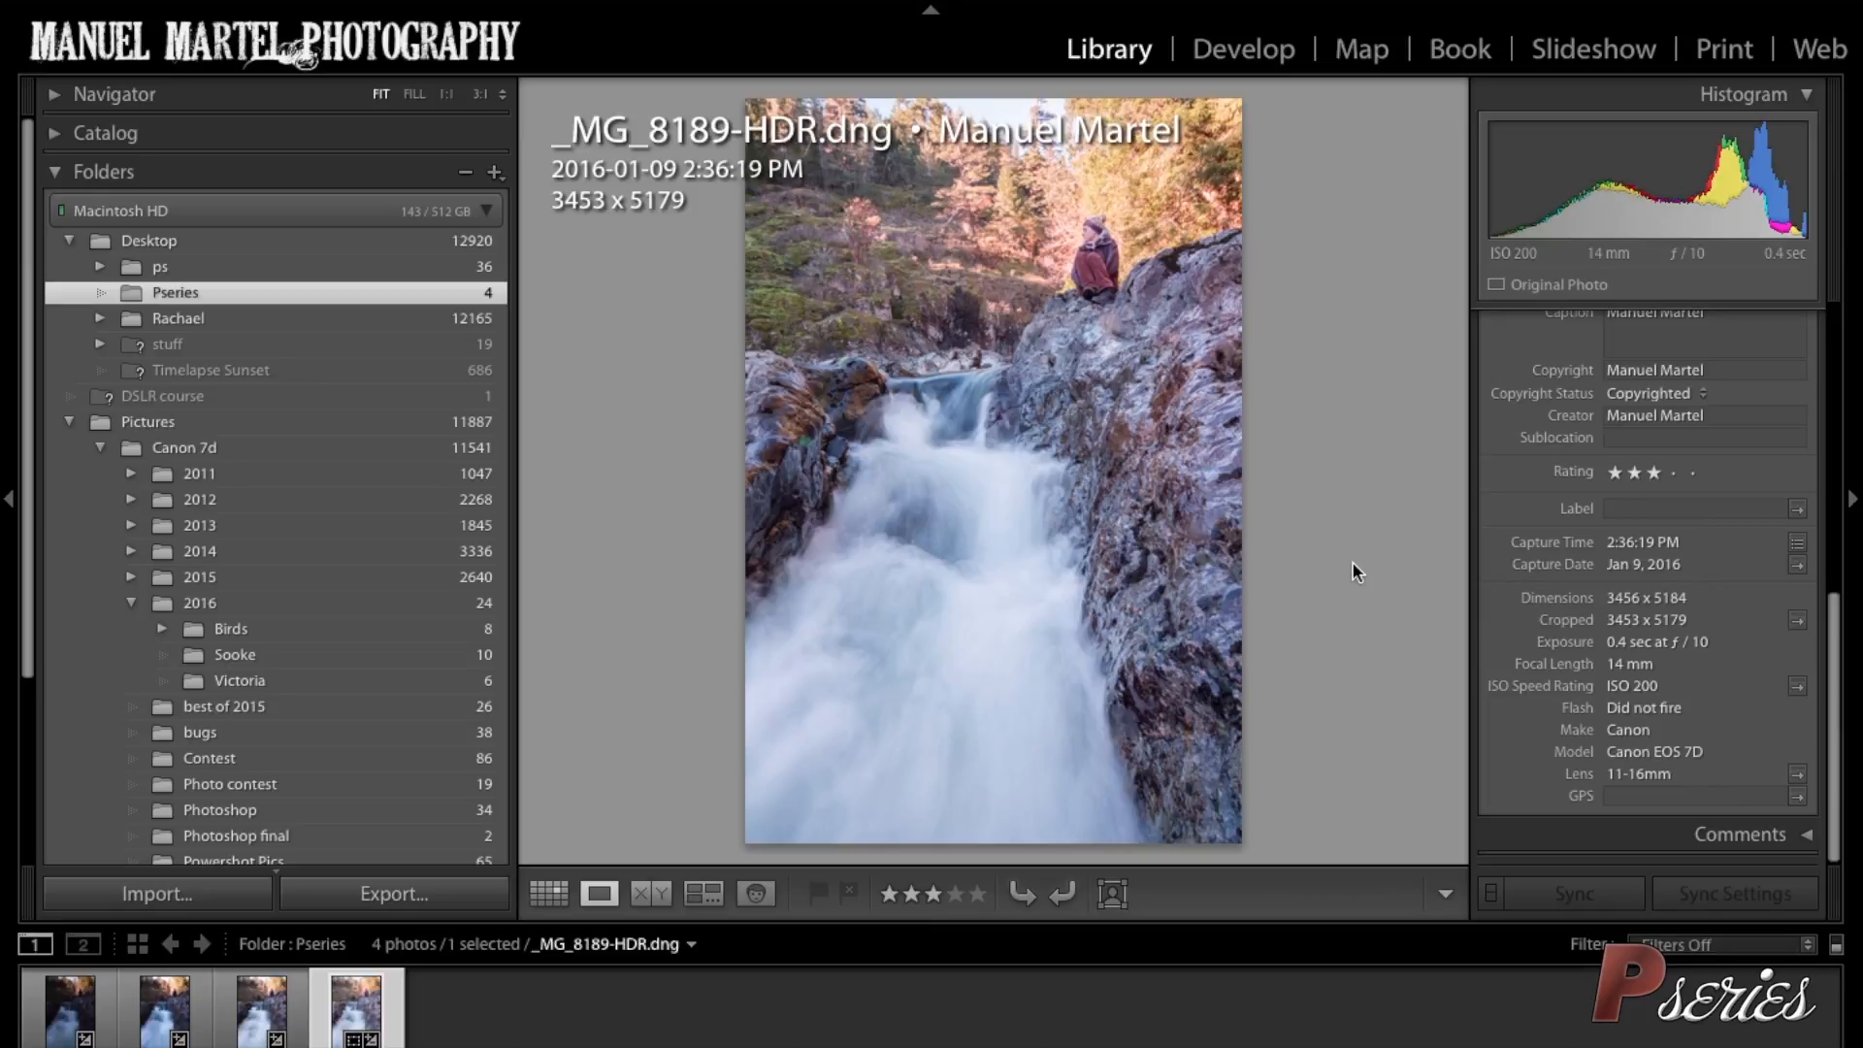
- Review the three source exposures _MG_8187.CR2, _MG_8188.CR2 and _MG_8189.CR2 one at a time
click(70, 1013)
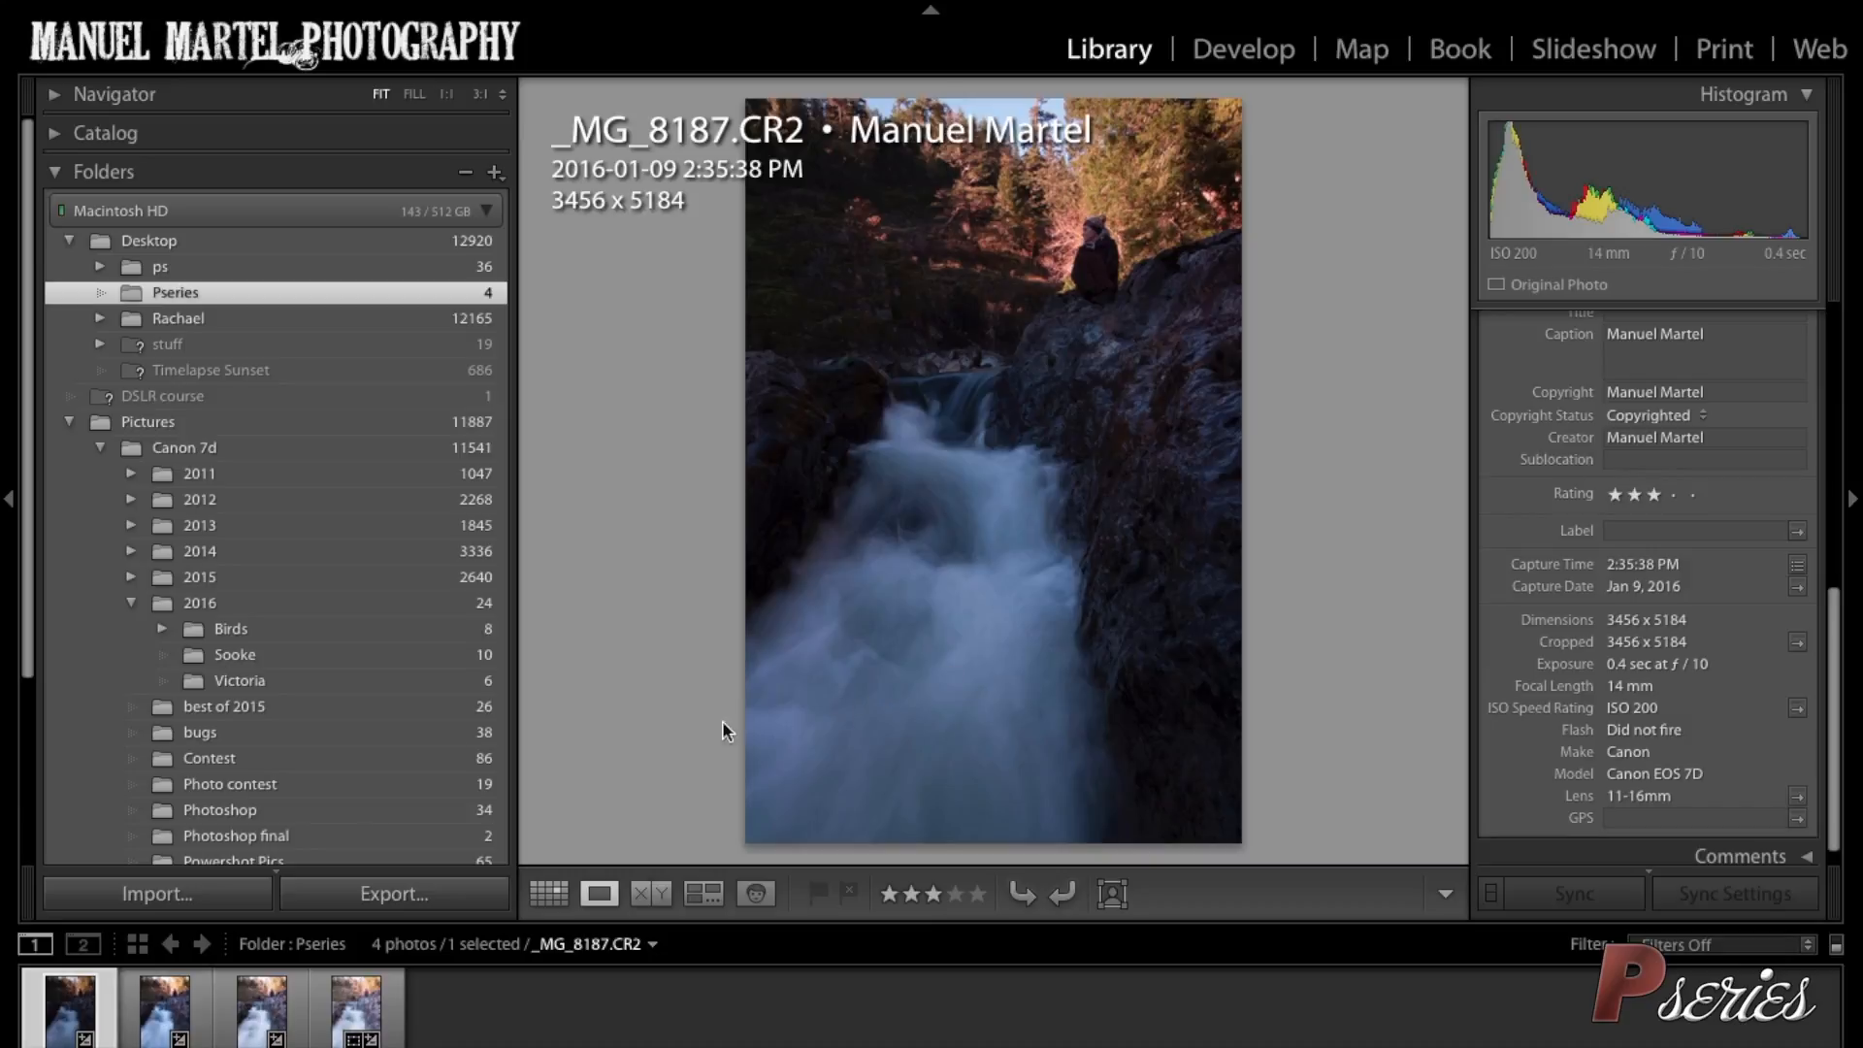
click(165, 1019)
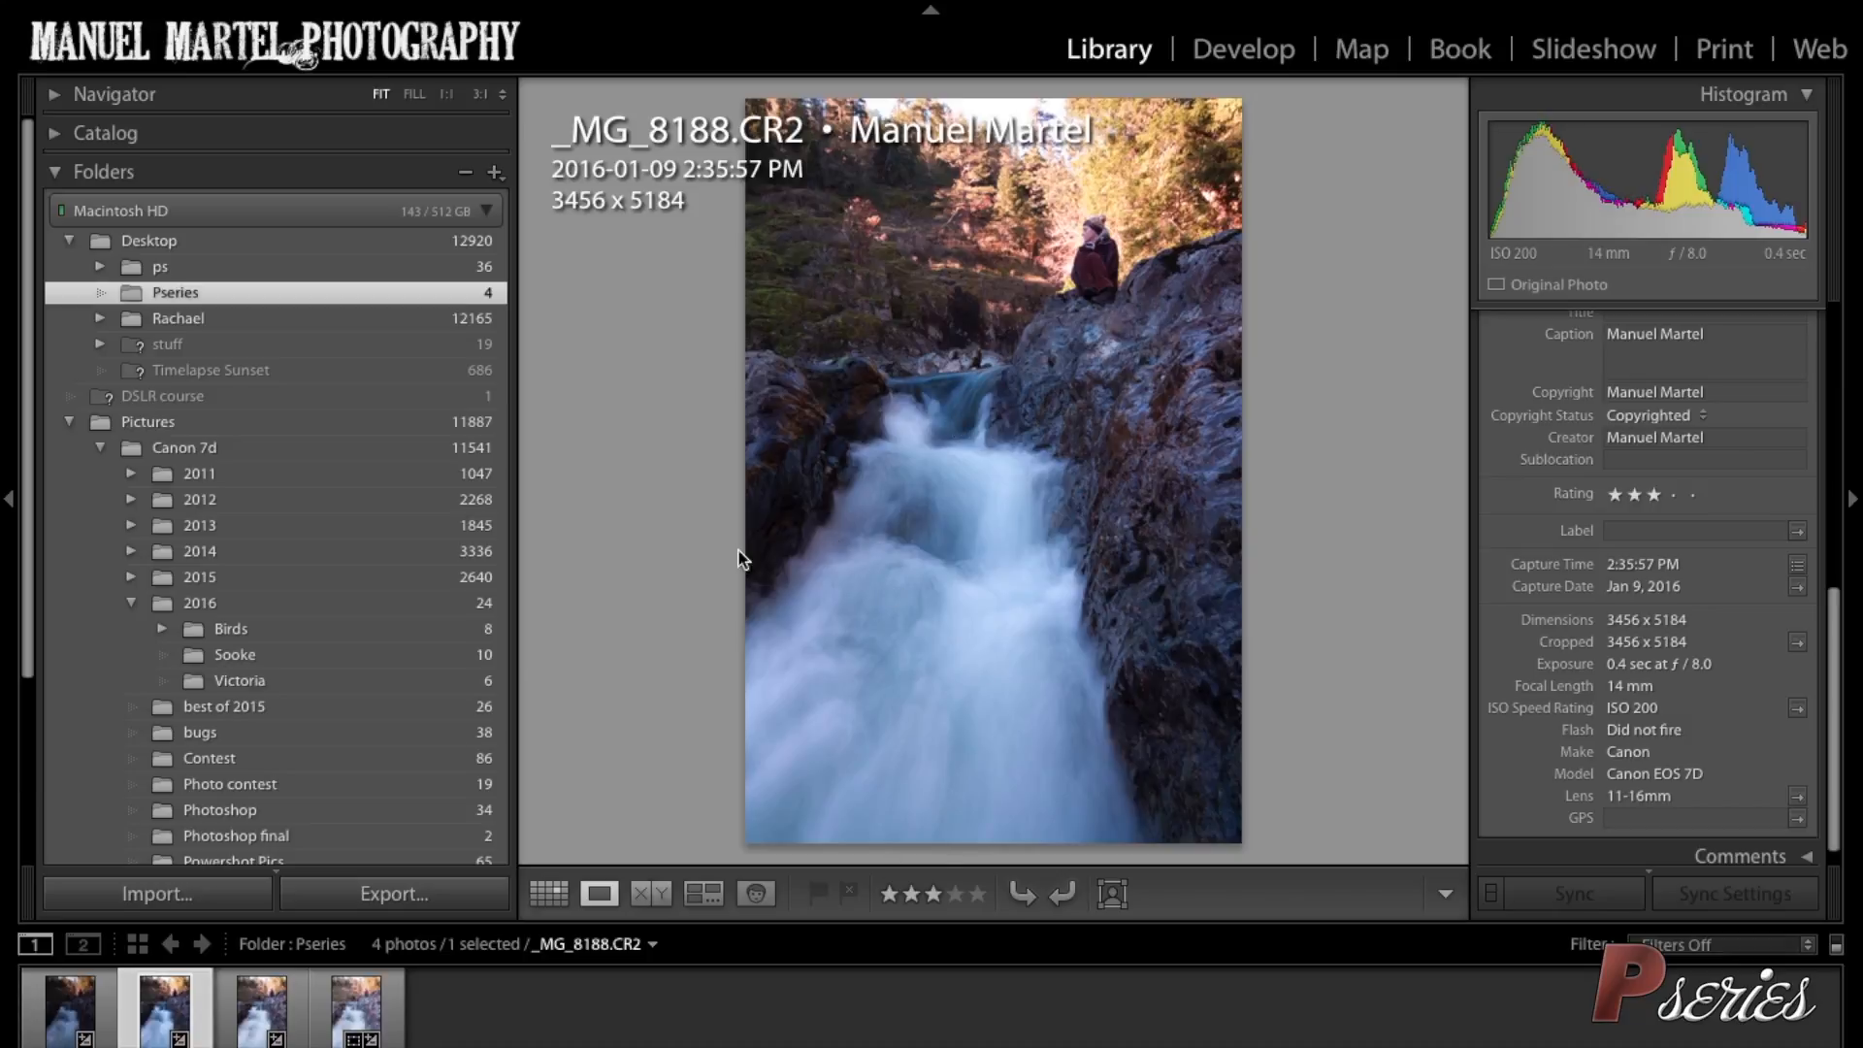
click(260, 1012)
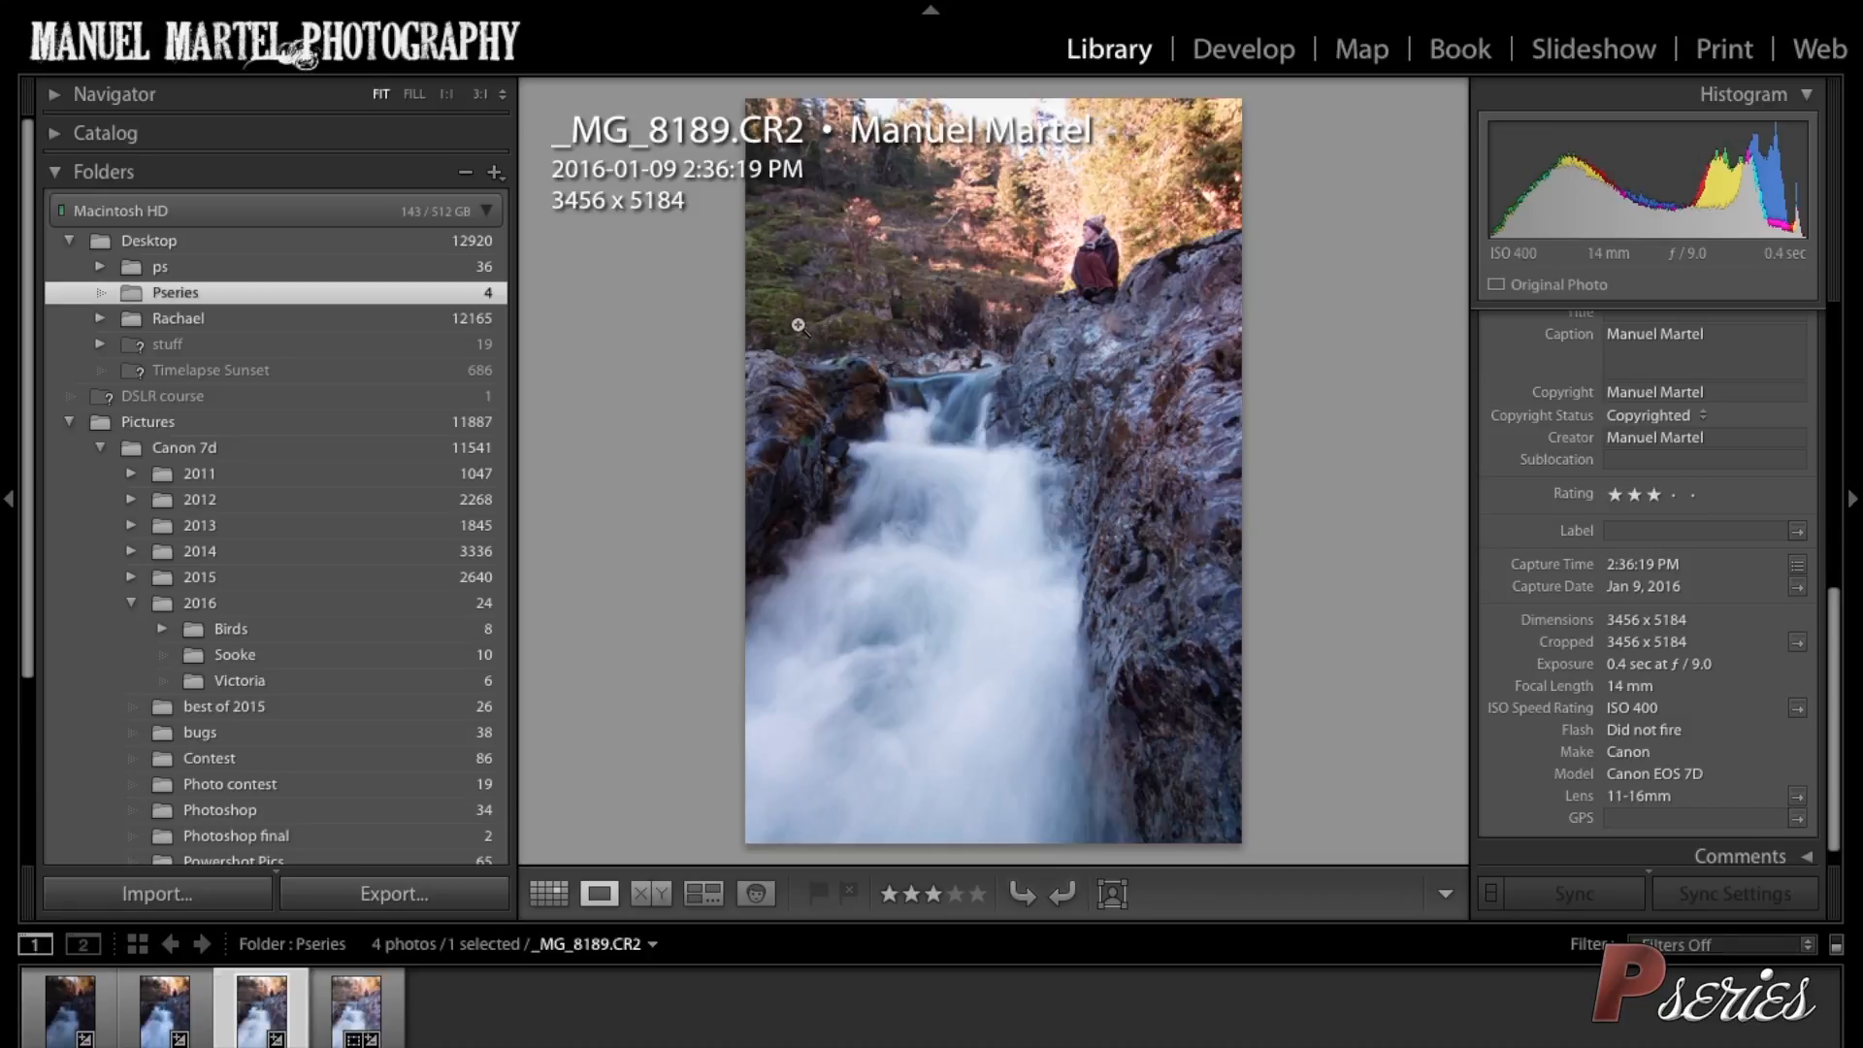
- Select the three CR2 exposures, leaving out the HDR file, and open them together as layers in Photoshop
click(550, 893)
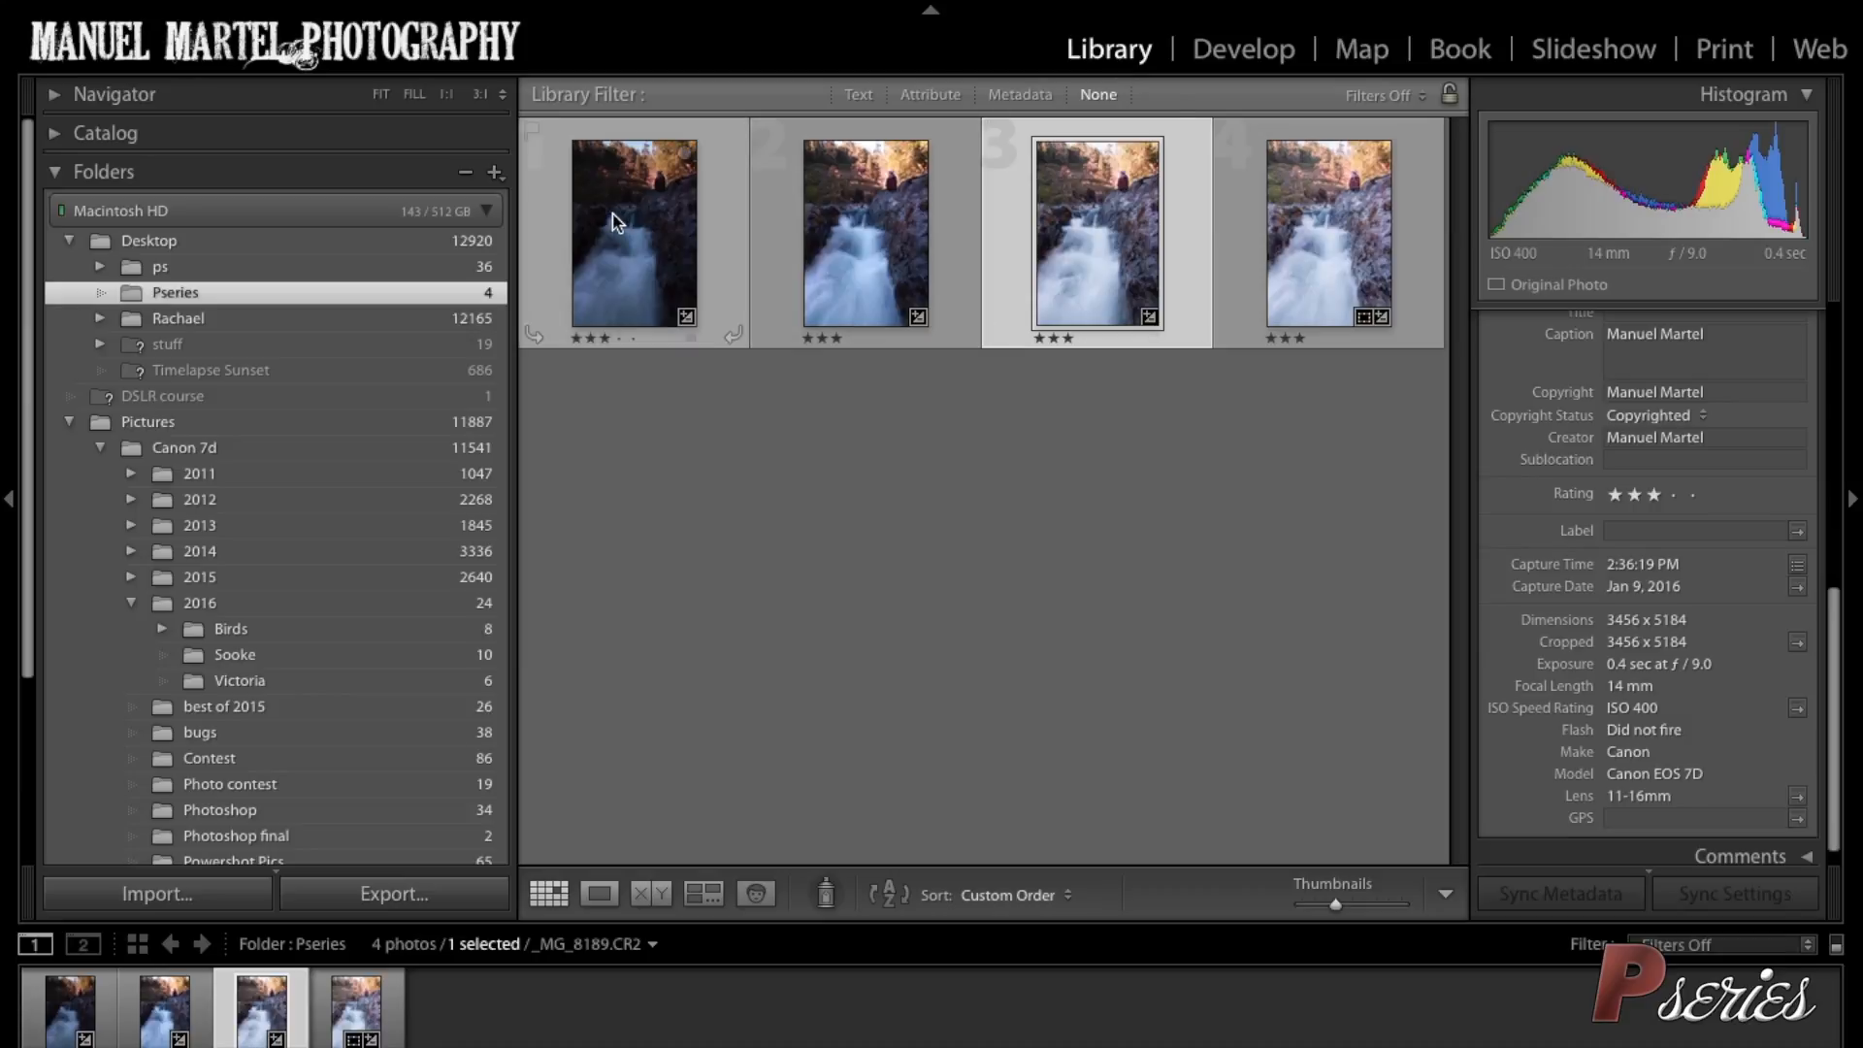
shift+click(631, 235)
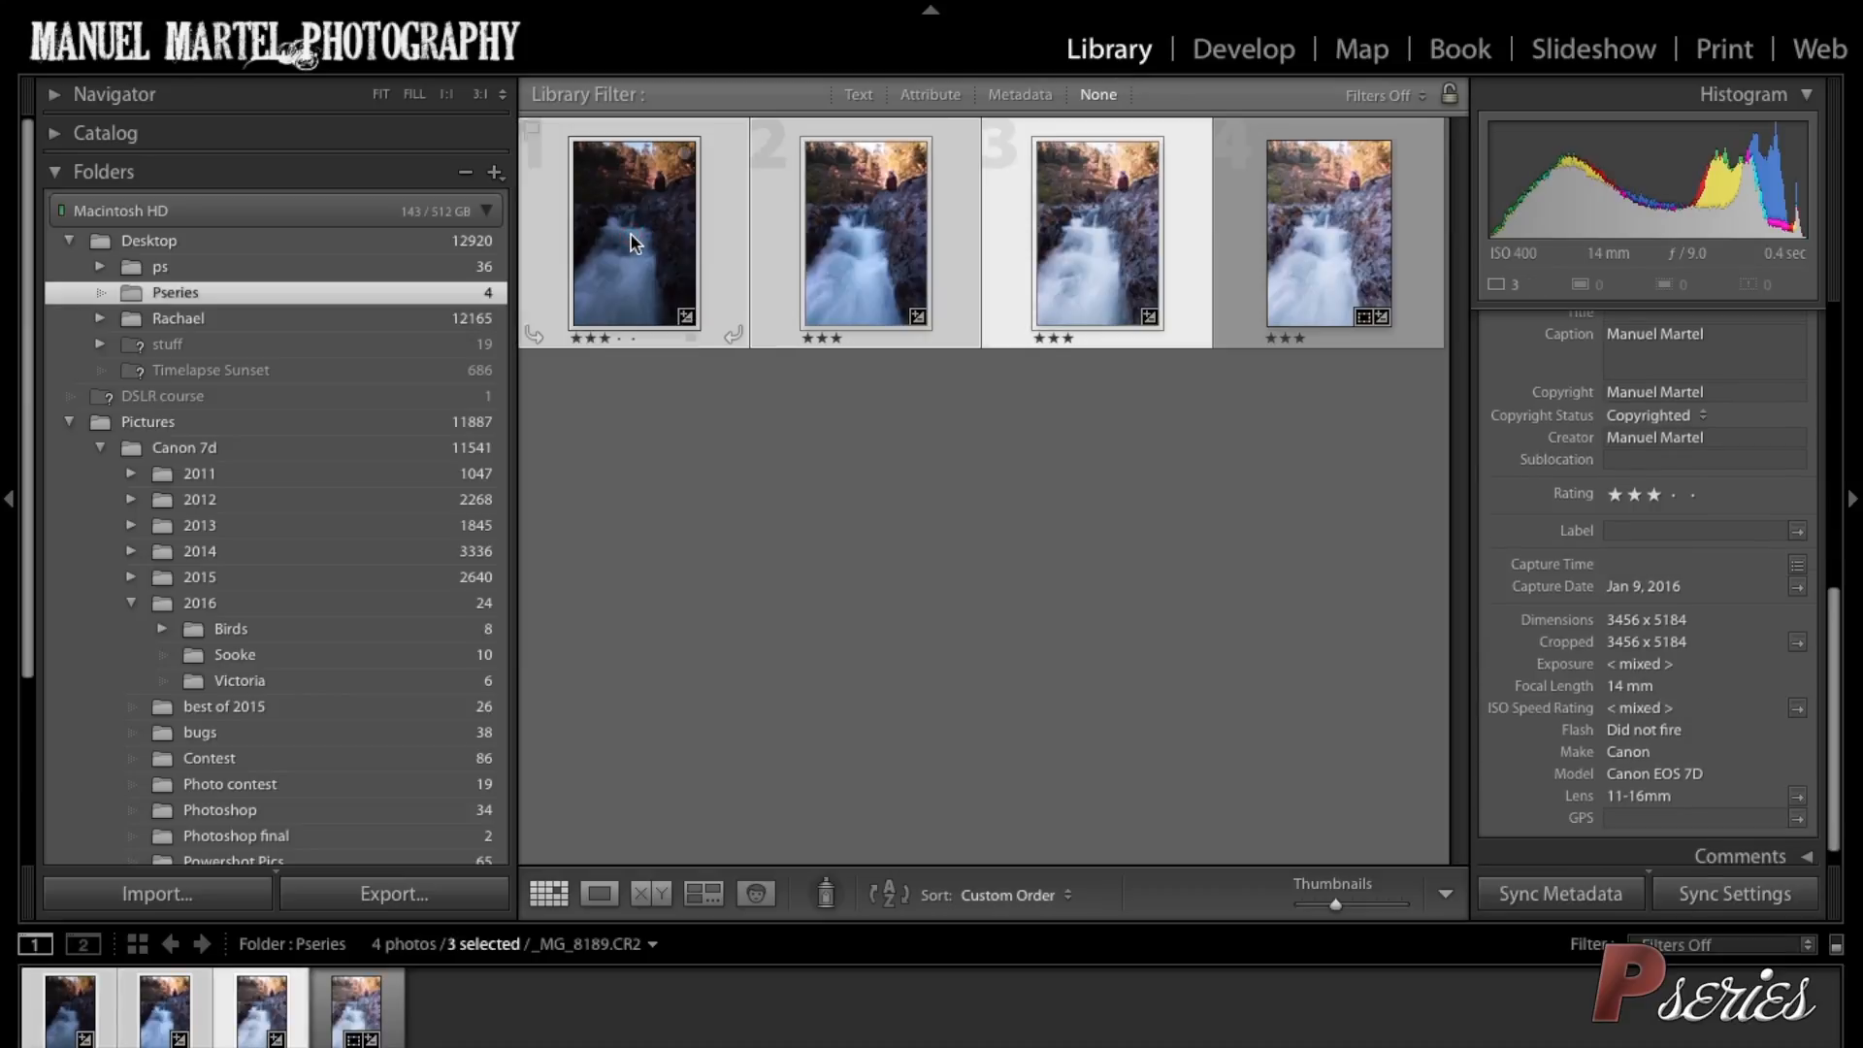
right_click(631, 235)
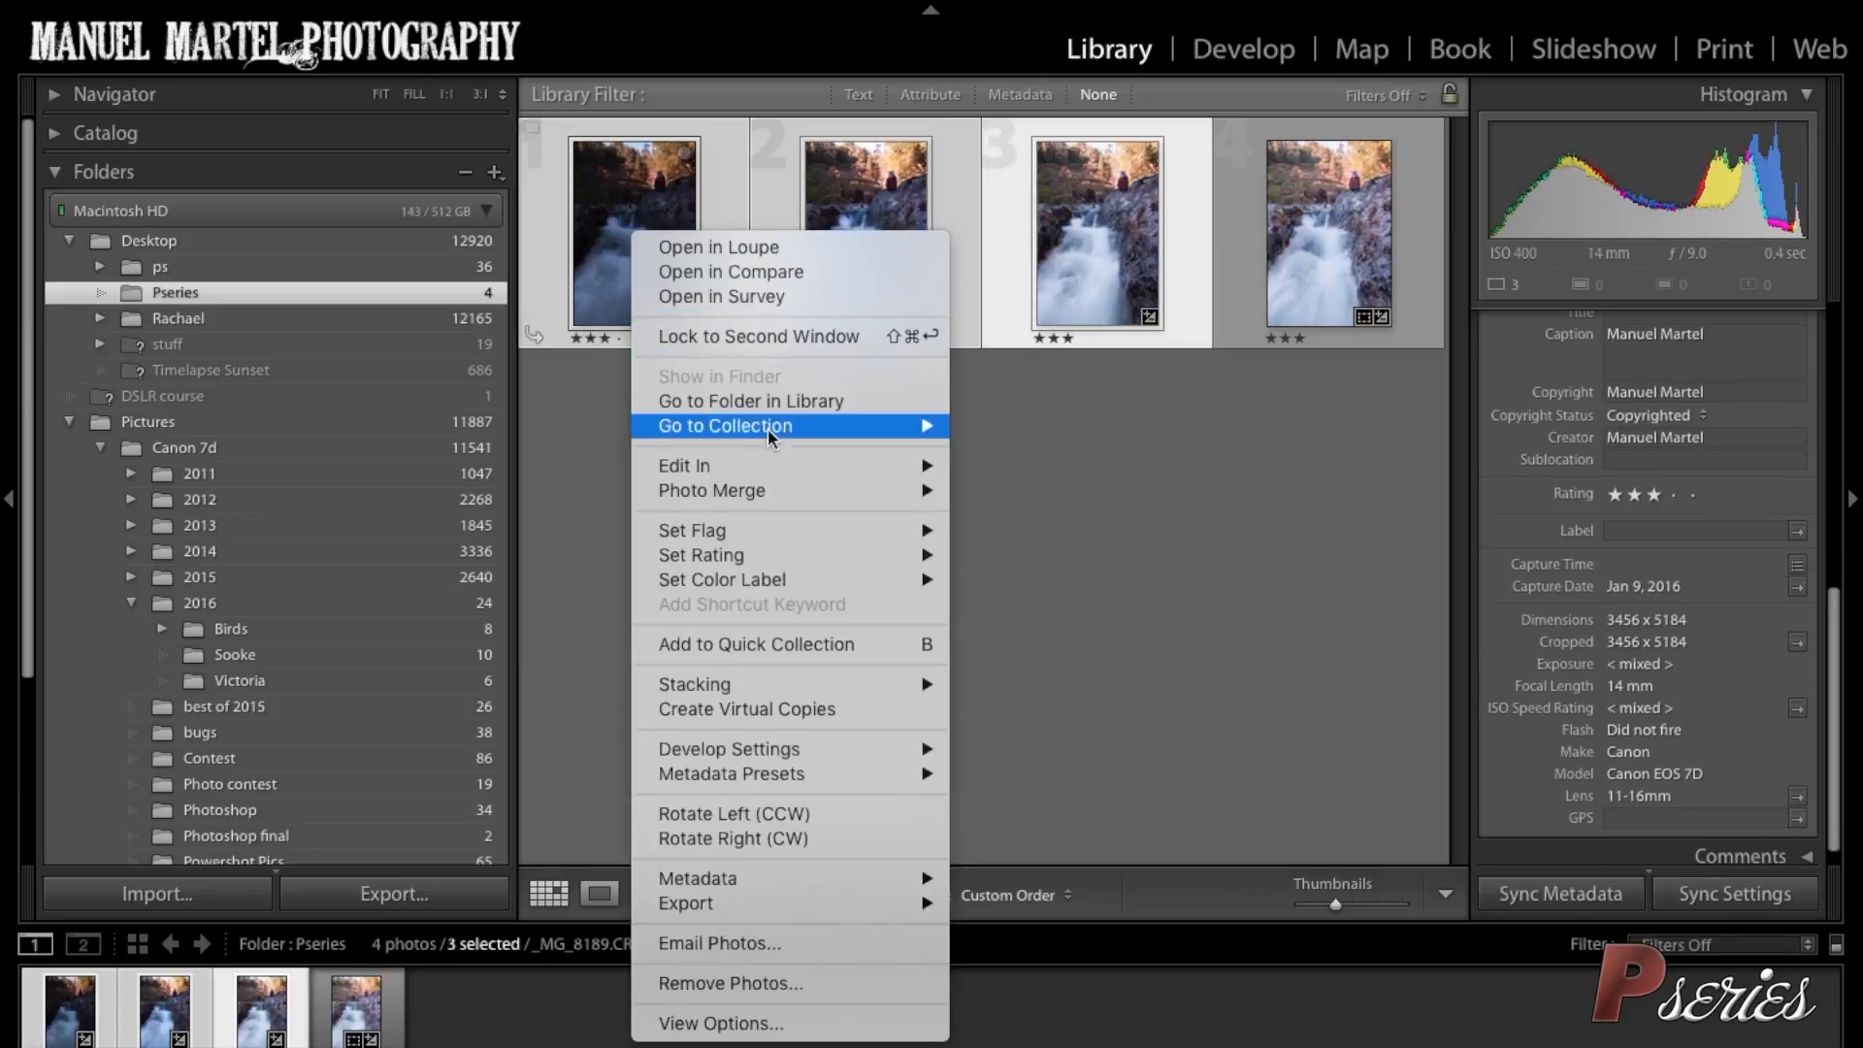
mouse_move(779, 464)
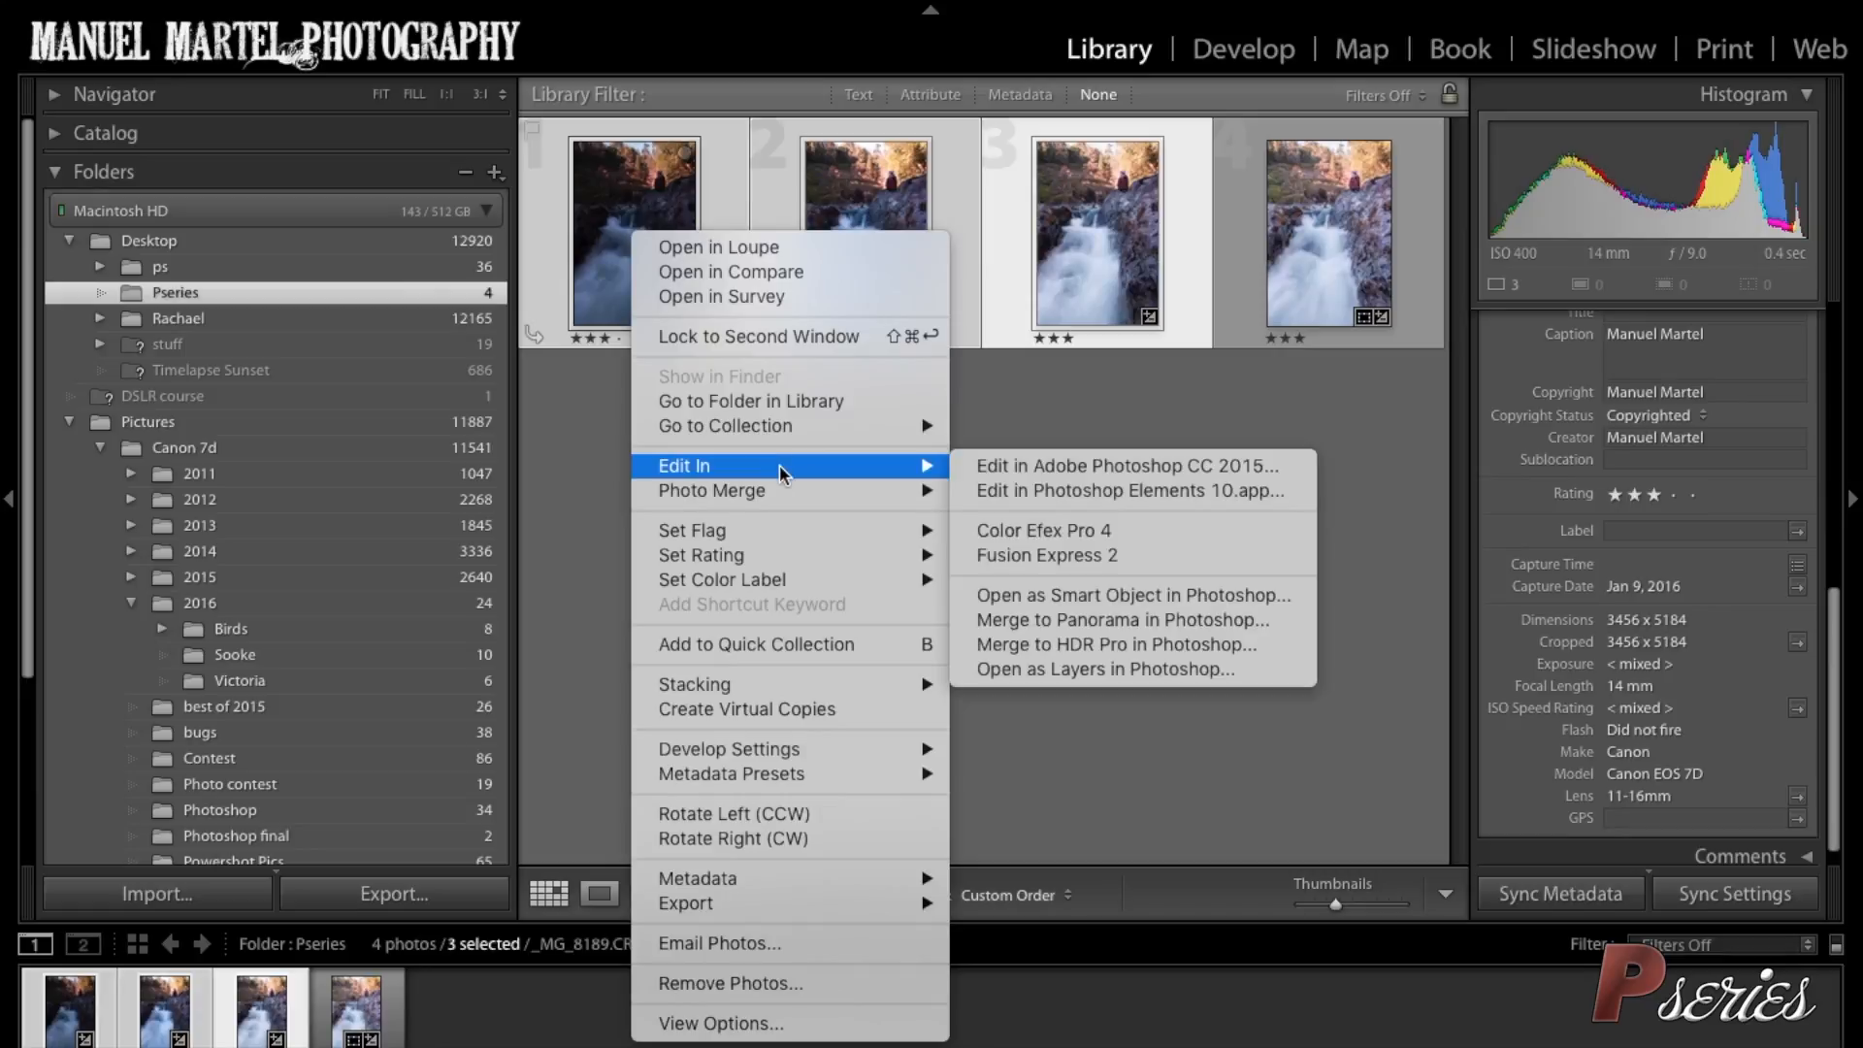
click(1264, 667)
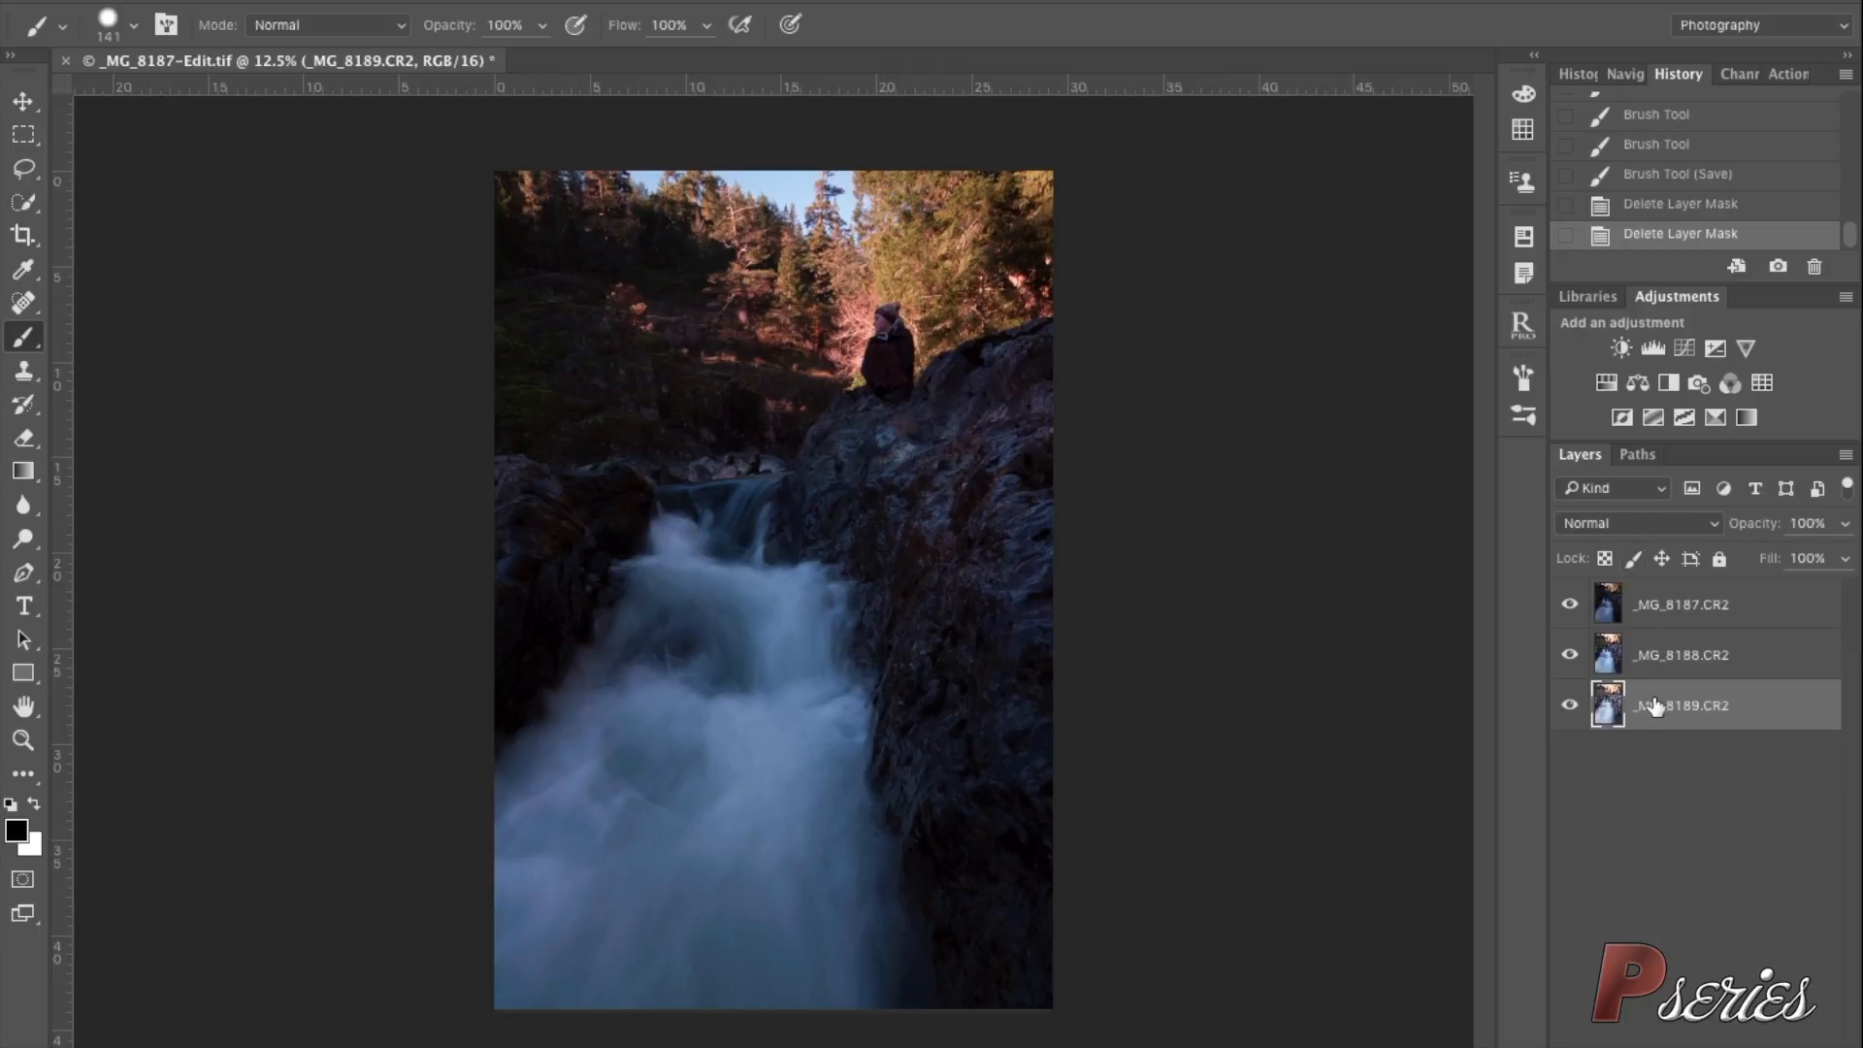
- Compare the three exposures by hiding the _MG_8187 and _MG_8188 layers and showing them again one by one
click(1570, 654)
click(1569, 604)
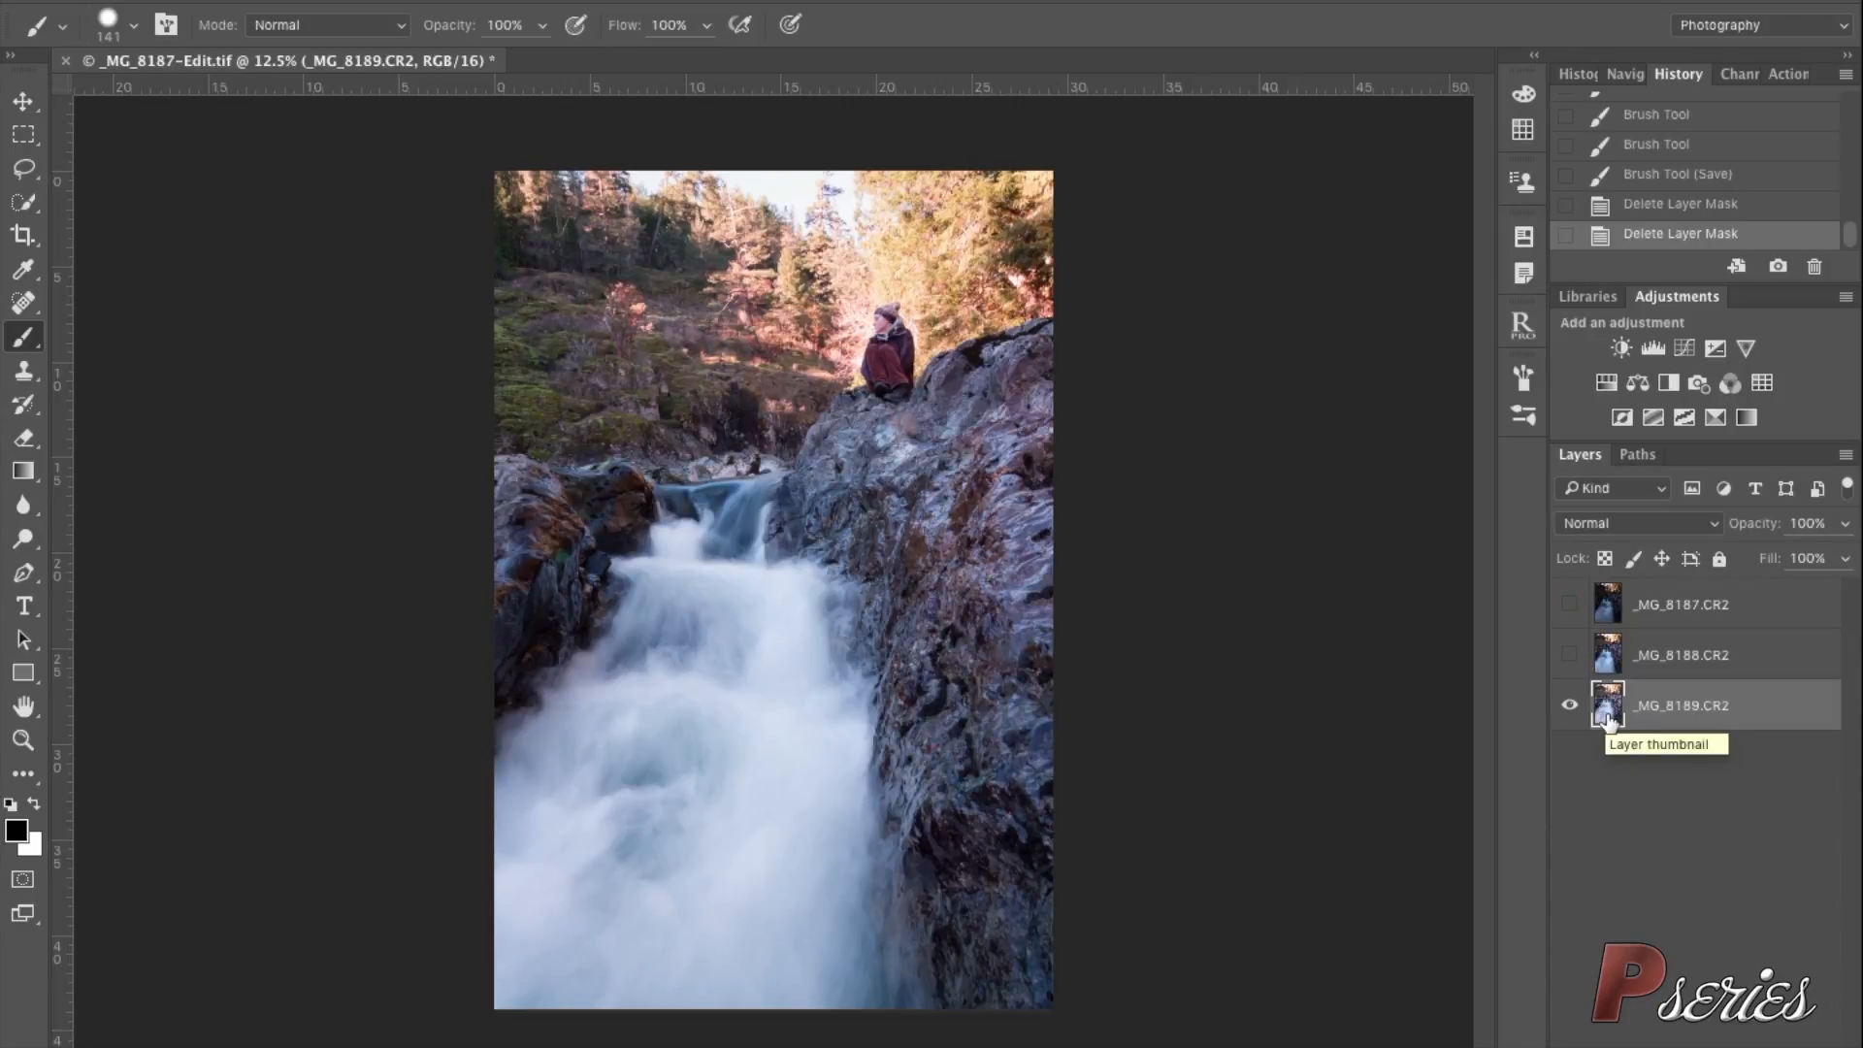
click(1569, 654)
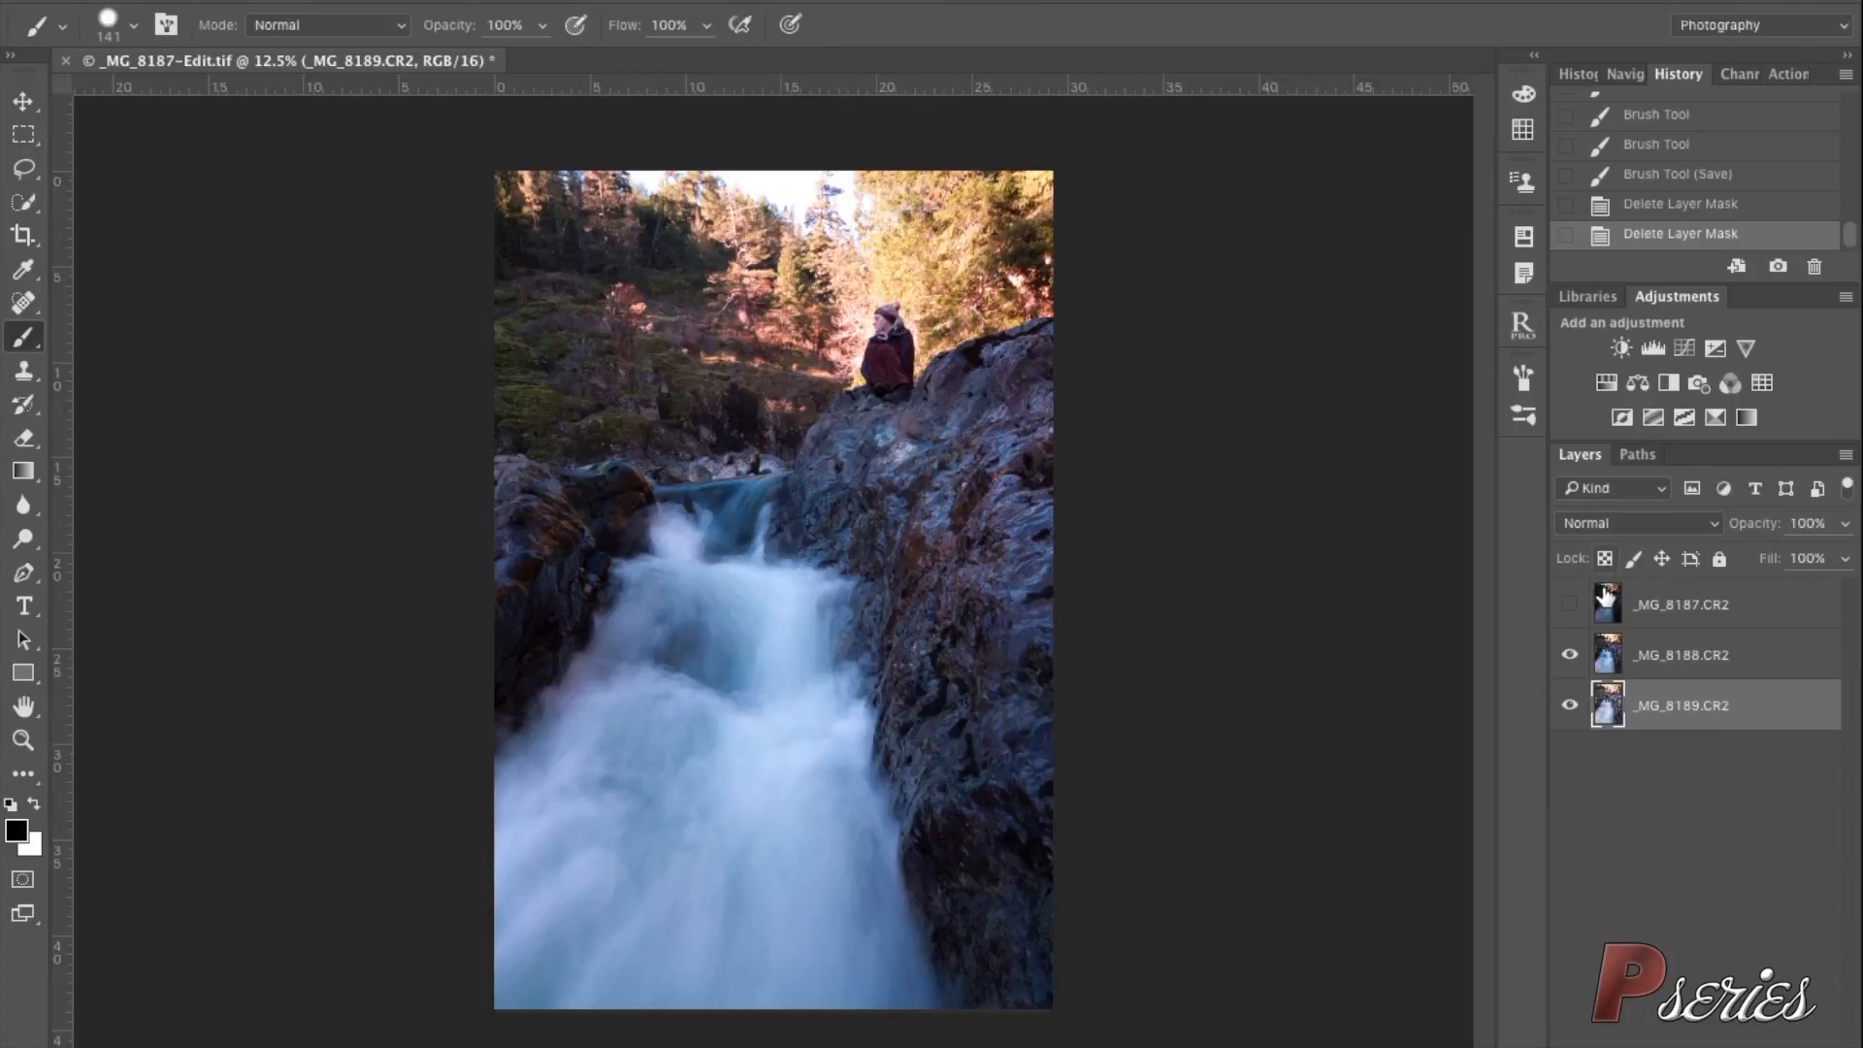
click(1569, 605)
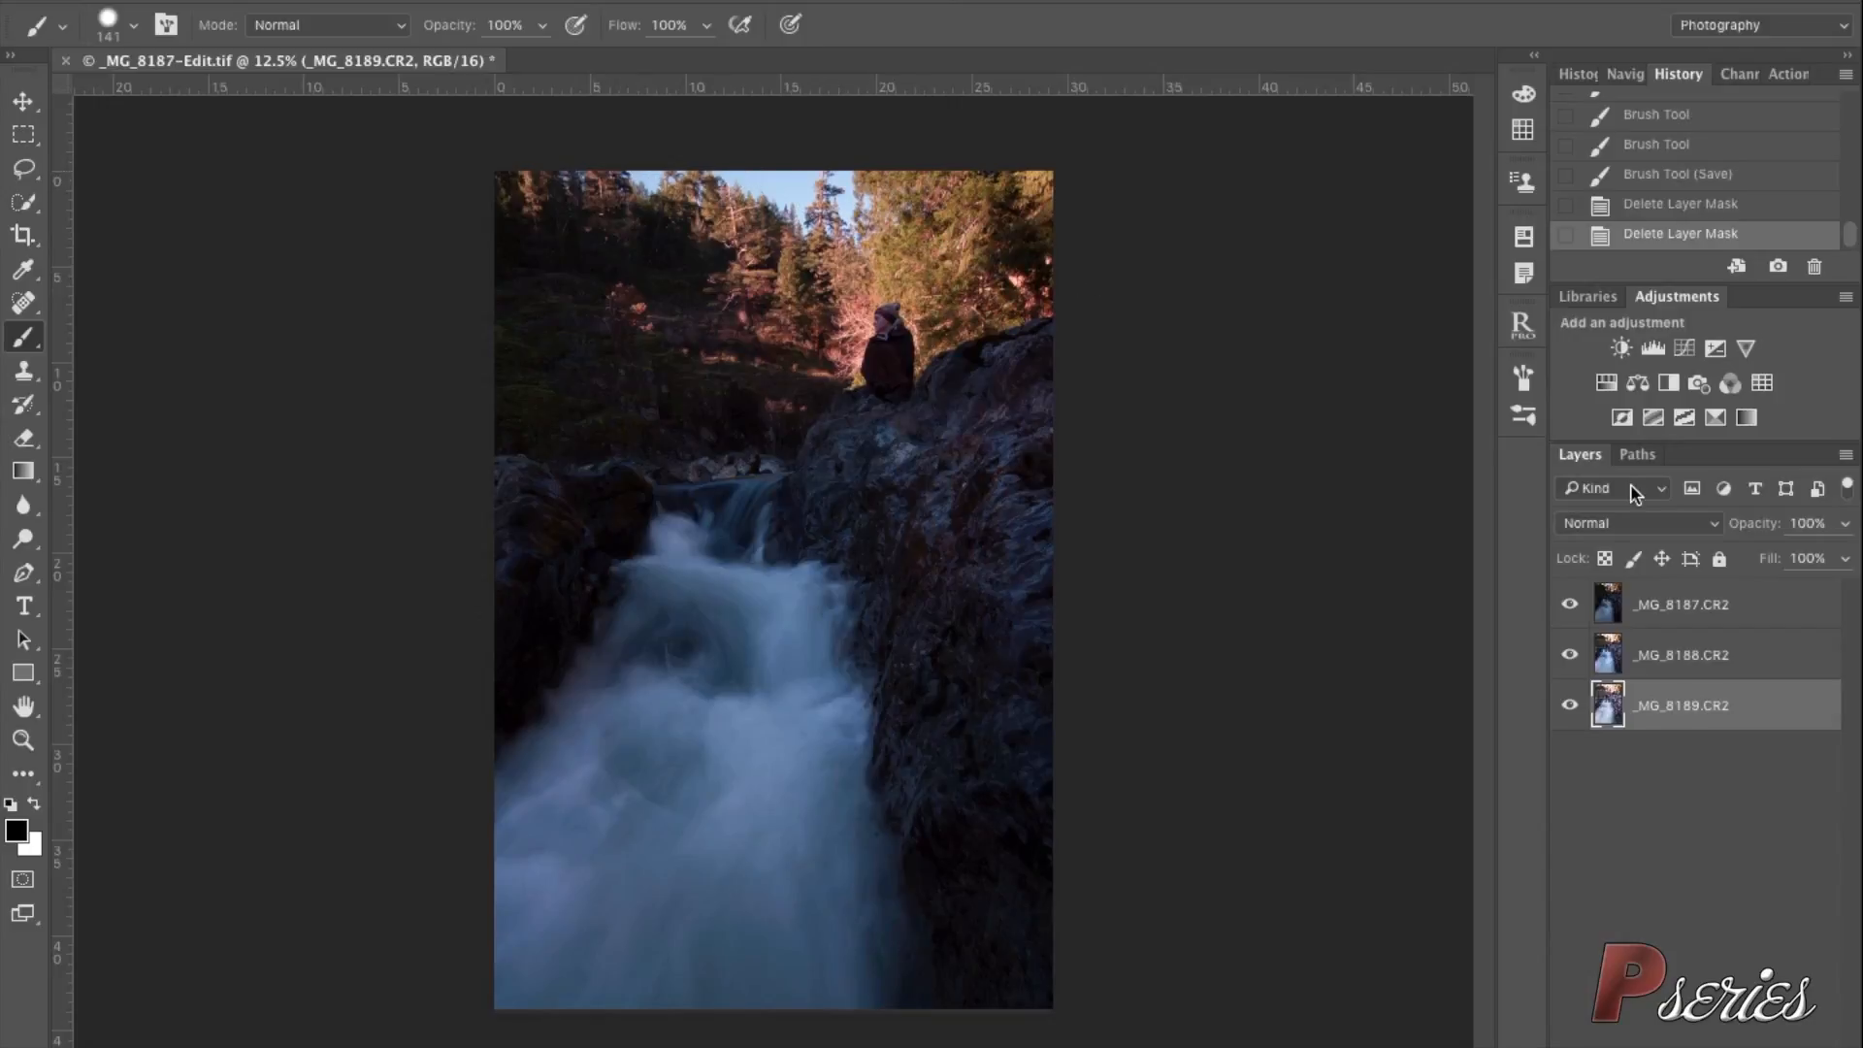
- Add a black layer mask to each of the _MG_8187.CR2 and _MG_8188.CR2 layers
click(1611, 611)
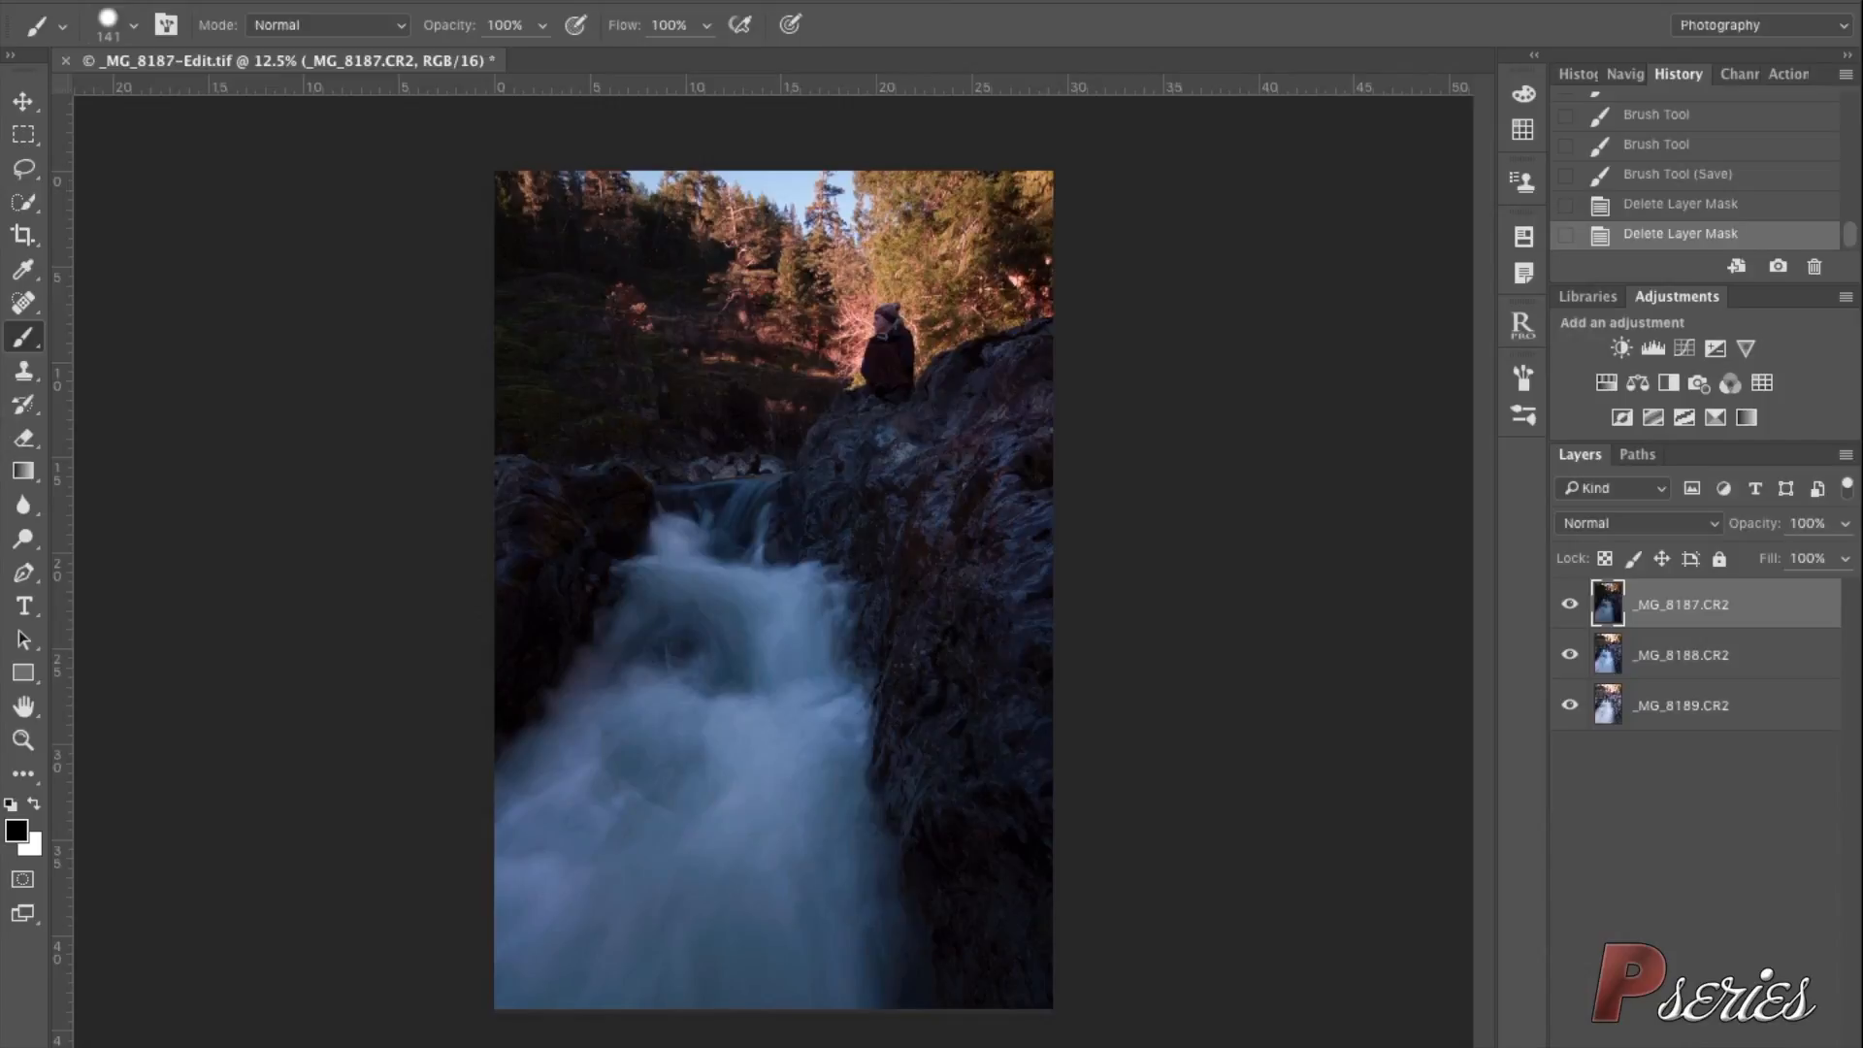
click(1681, 652)
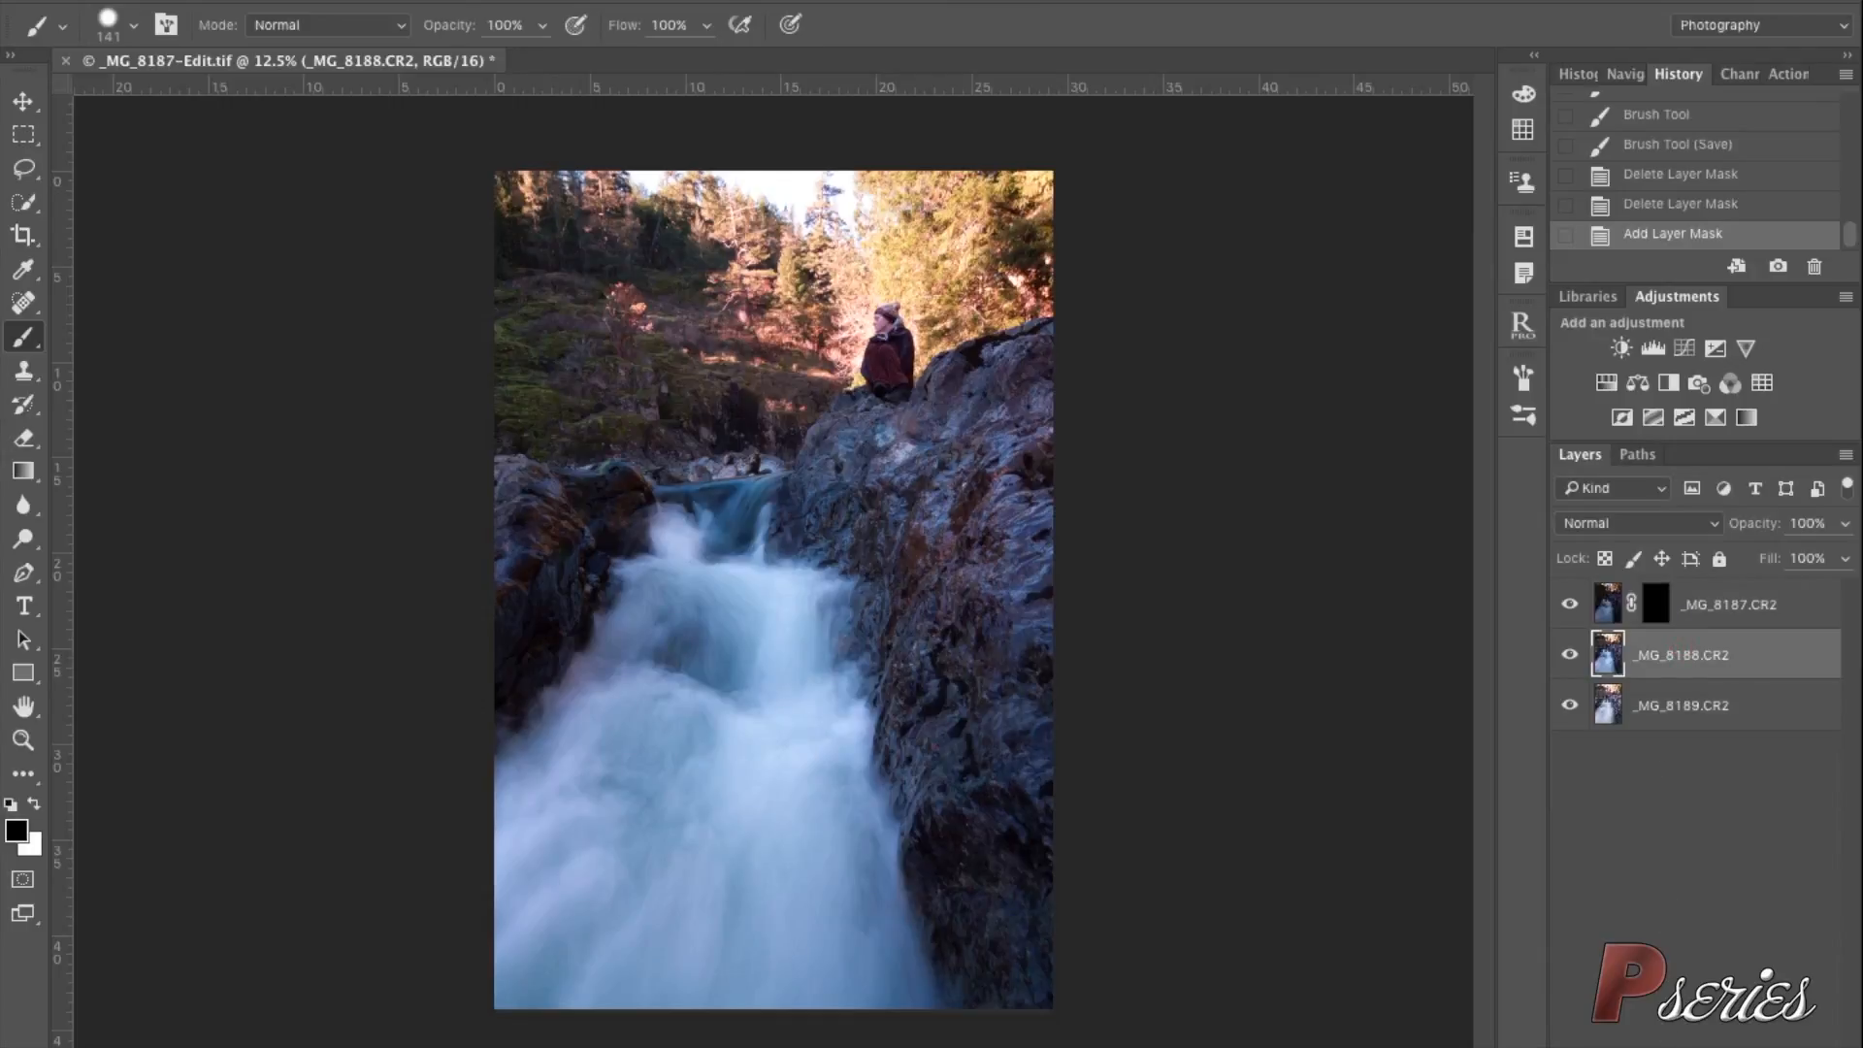
alt+click(1687, 1046)
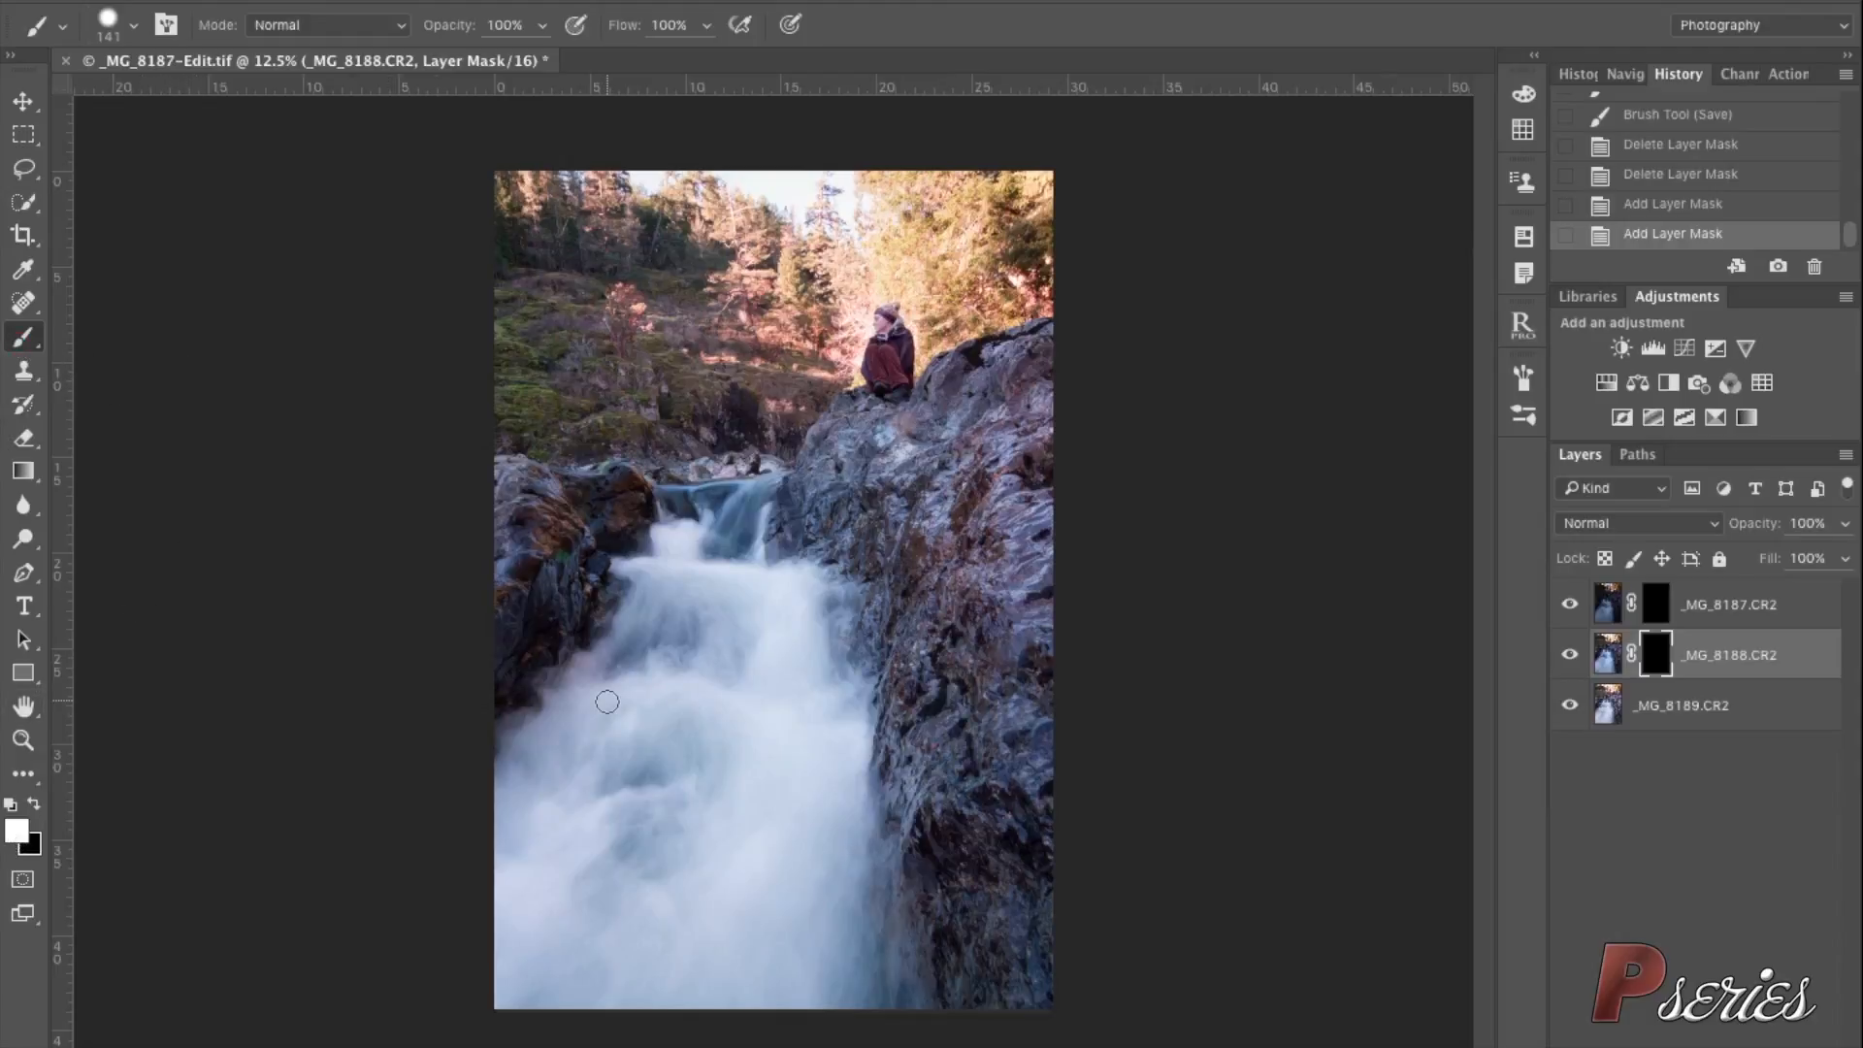
- Paint white on the _MG_8188 mask over the waterfall and, with a small 171 px brush, over the seated person
mouse_move(608, 699)
mouse_down()
mouse_move(654, 701)
mouse_move(644, 755)
mouse_move(646, 468)
mouse_move(645, 491)
mouse_up()
mouse_move(723, 525)
mouse_down()
mouse_move(658, 584)
mouse_move(652, 660)
mouse_move(529, 787)
mouse_move(554, 810)
mouse_move(600, 764)
mouse_move(723, 615)
mouse_move(736, 565)
mouse_move(728, 581)
mouse_move(792, 622)
mouse_move(802, 658)
mouse_move(834, 1025)
mouse_move(667, 872)
mouse_up()
drag(667, 873, 721, 876)
mouse_move(748, 711)
mouse_down()
mouse_move(590, 943)
mouse_move(603, 987)
mouse_move(761, 969)
mouse_move(537, 933)
mouse_move(487, 858)
mouse_move(607, 1002)
mouse_move(743, 998)
mouse_move(464, 887)
mouse_move(724, 926)
mouse_move(703, 689)
mouse_up()
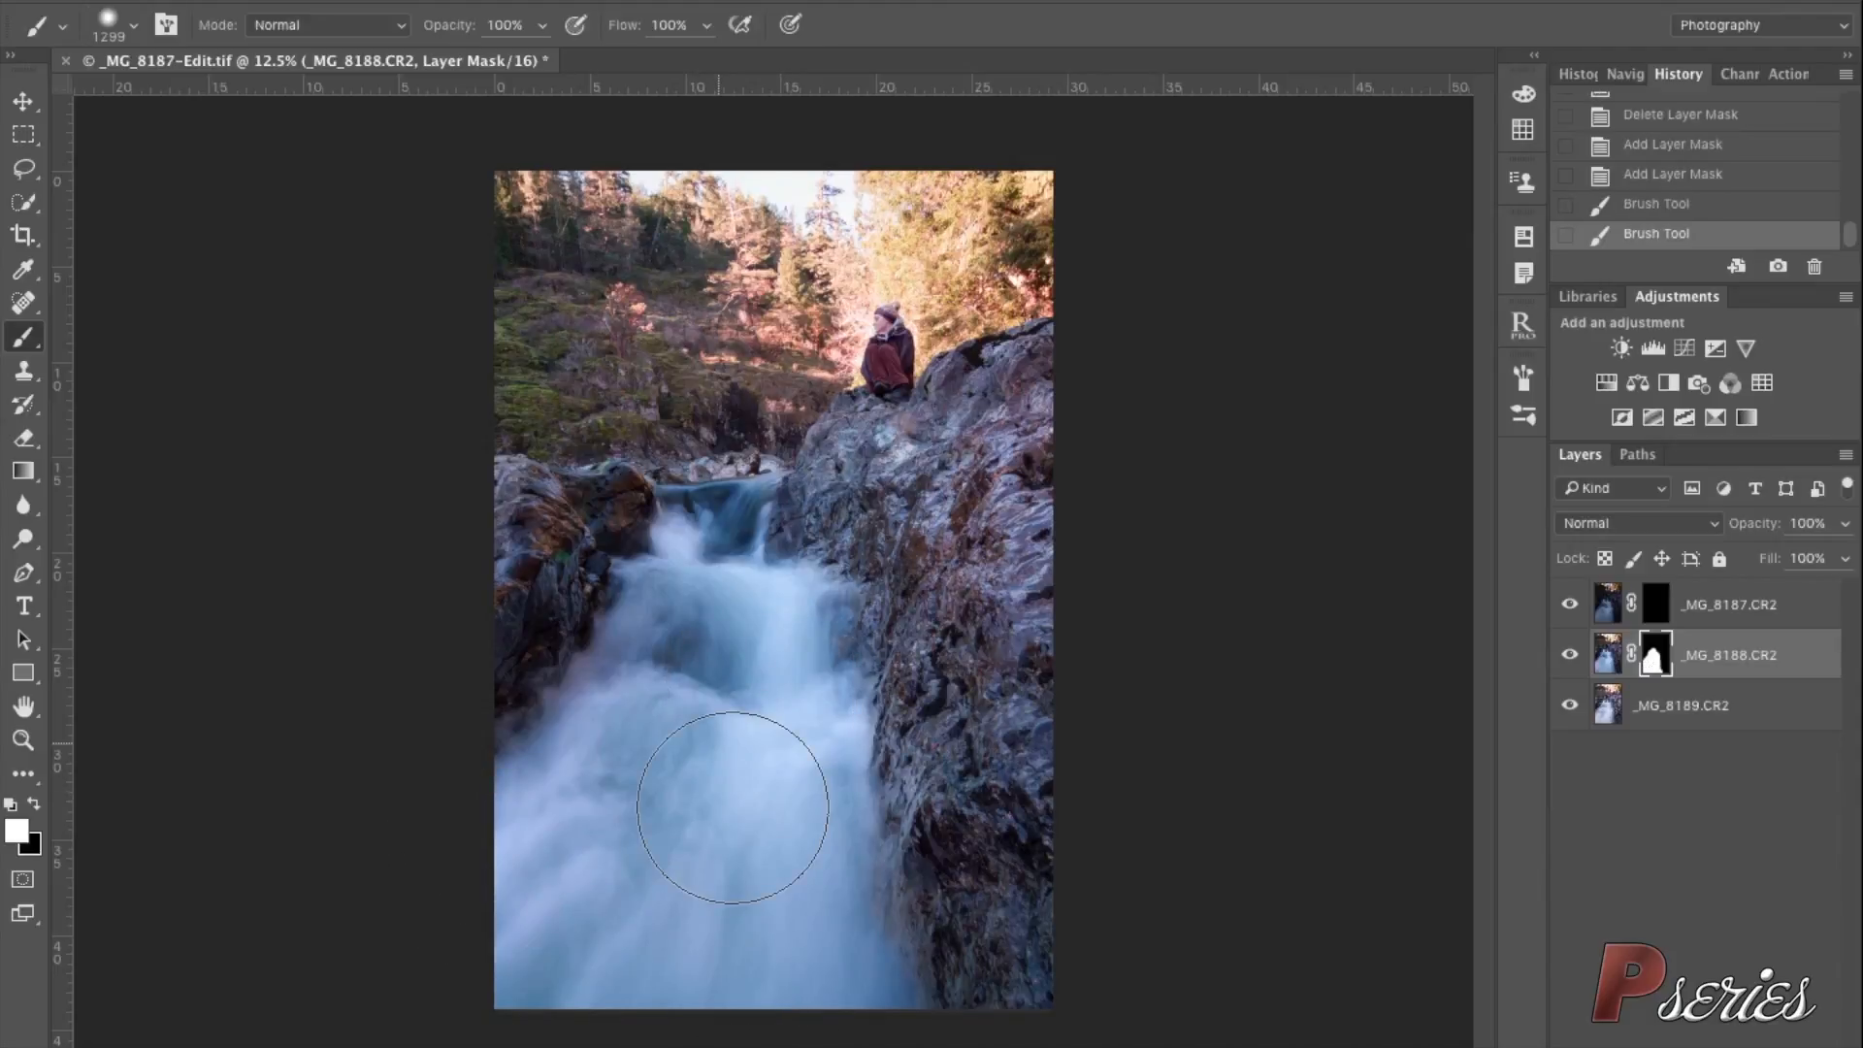
drag(689, 810, 640, 817)
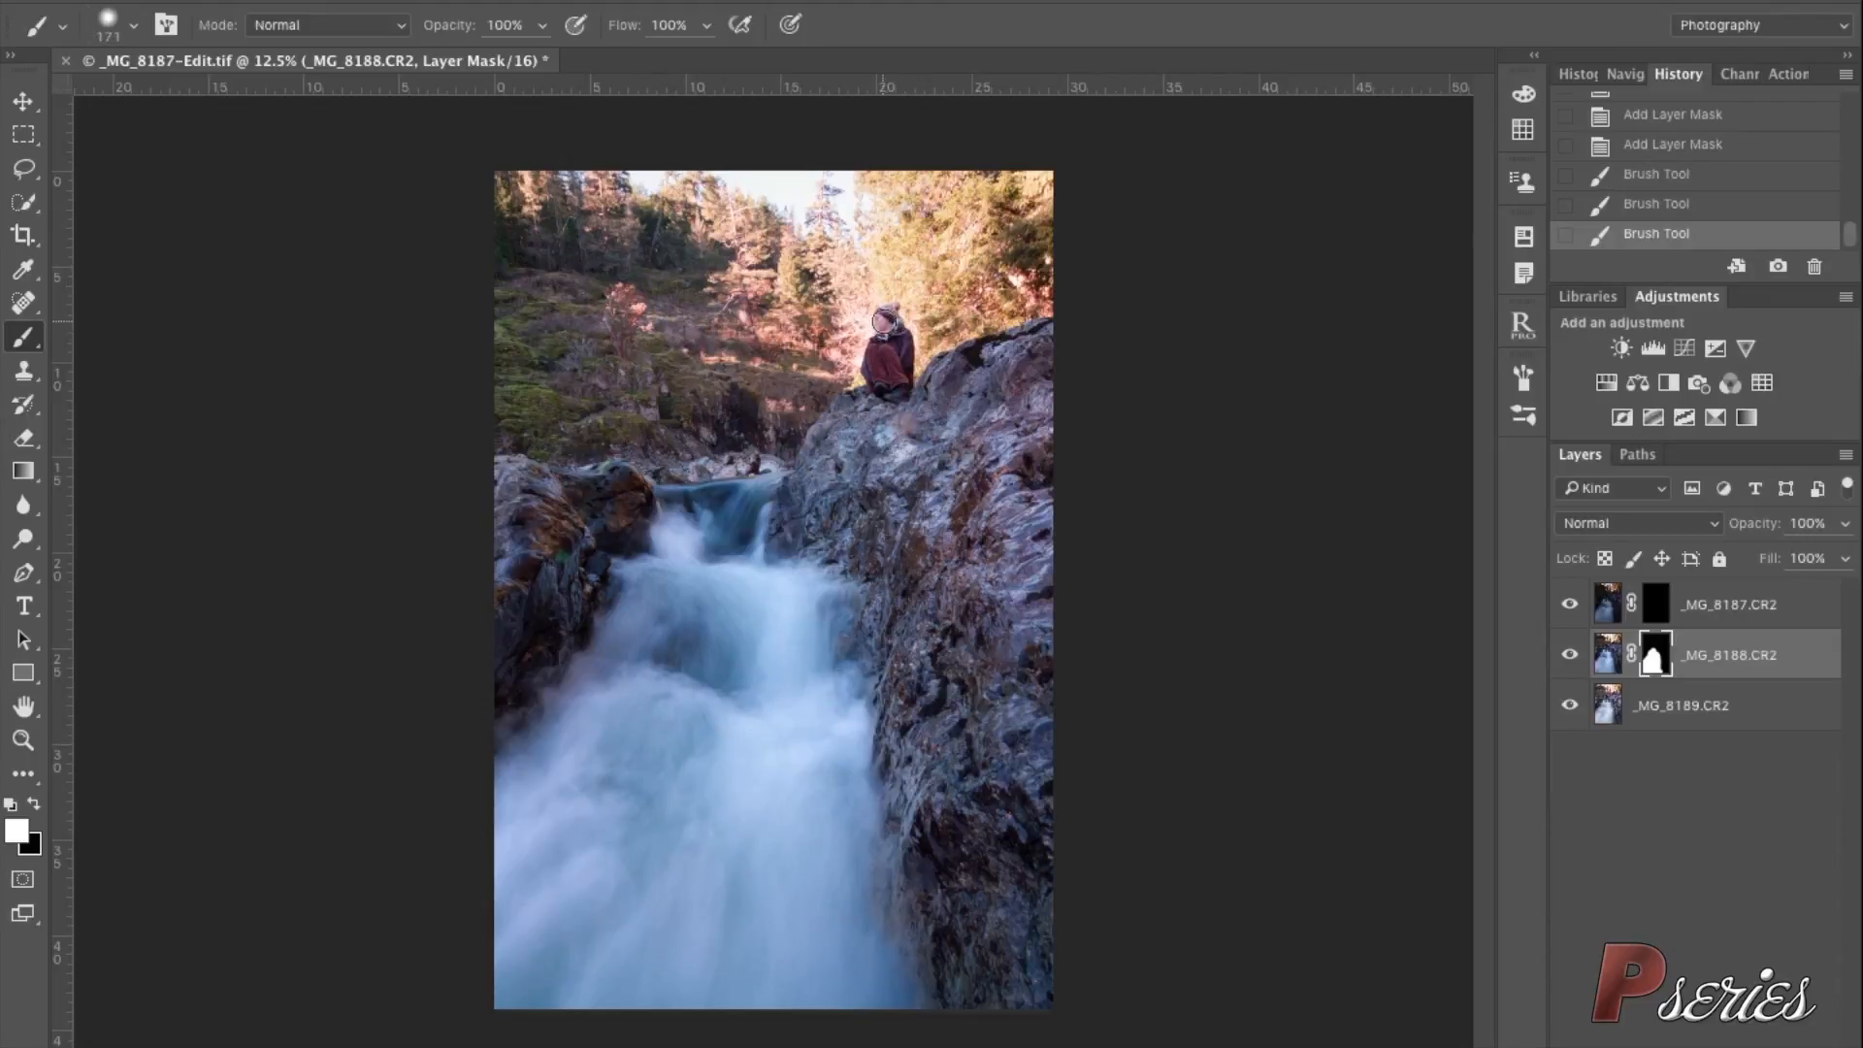
mouse_move(885, 319)
mouse_down()
mouse_move(876, 370)
mouse_move(894, 383)
mouse_move(884, 321)
mouse_up()
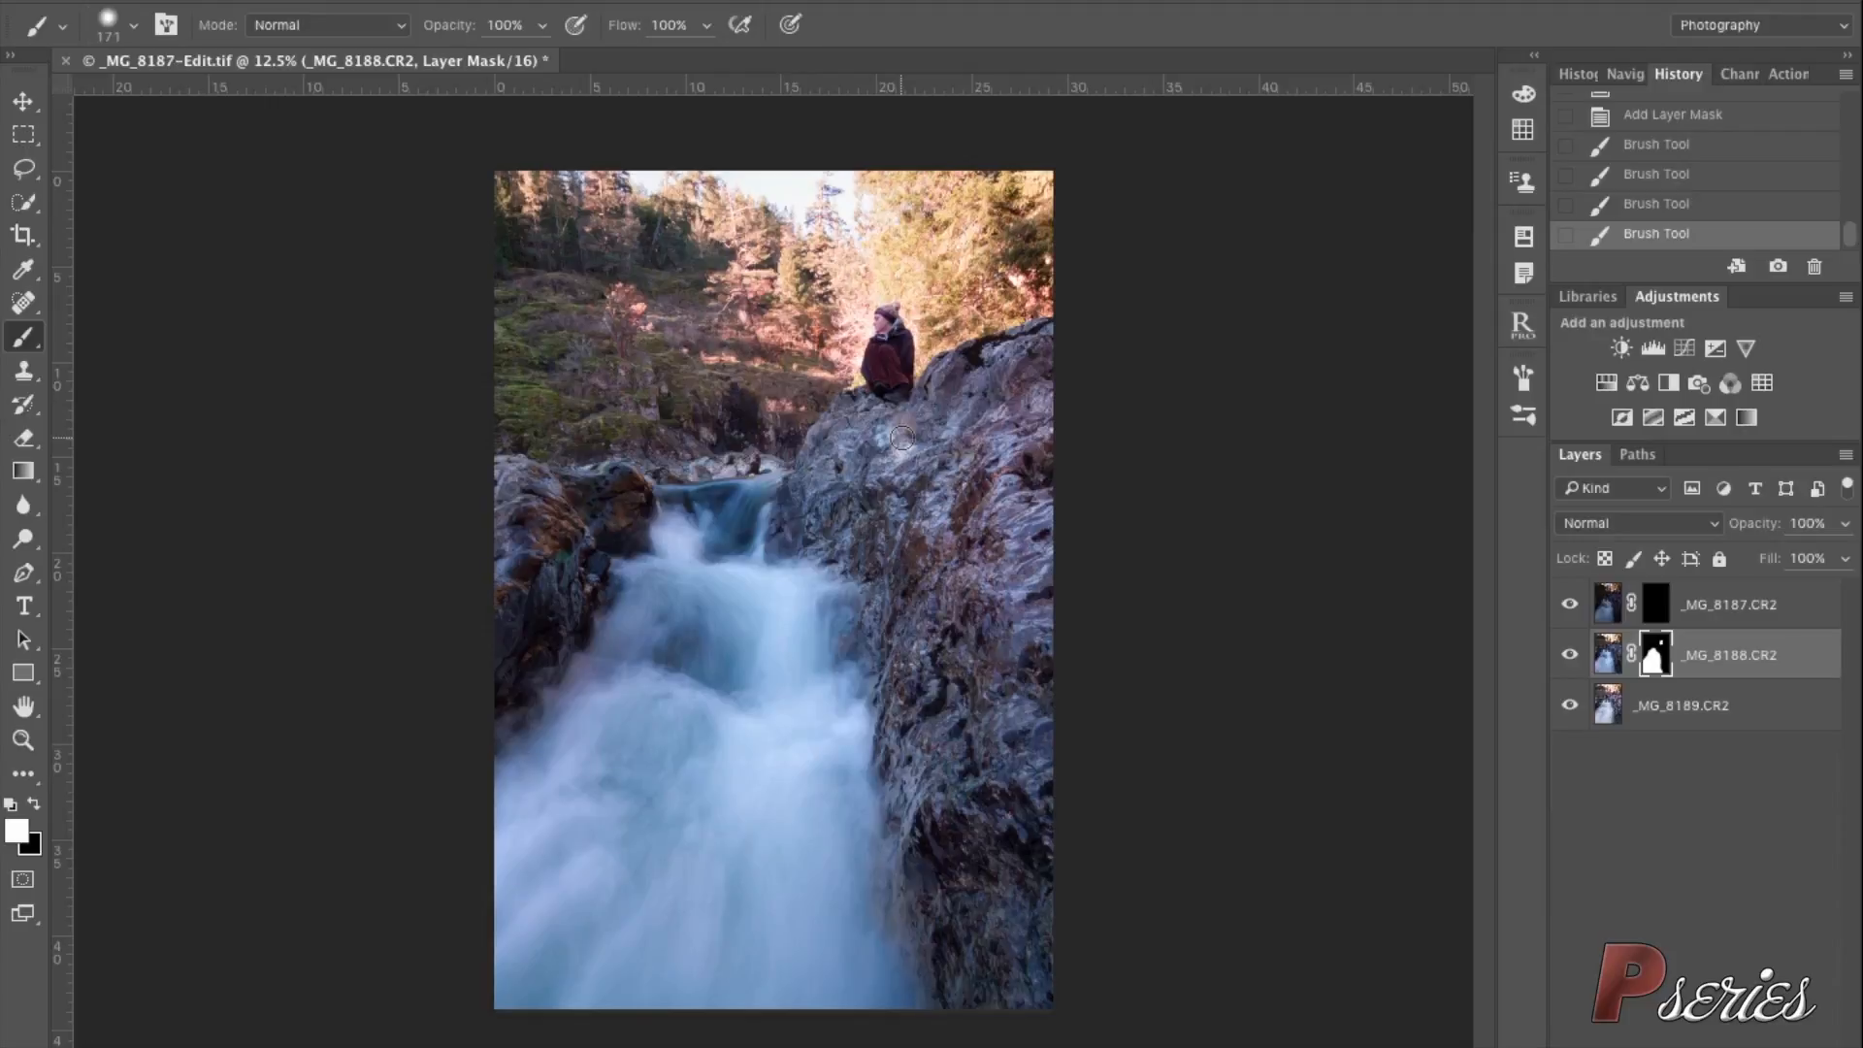
- Paint white on the _MG_8187 mask over the sky and upper trees with a soft 582 px brush
click(1610, 616)
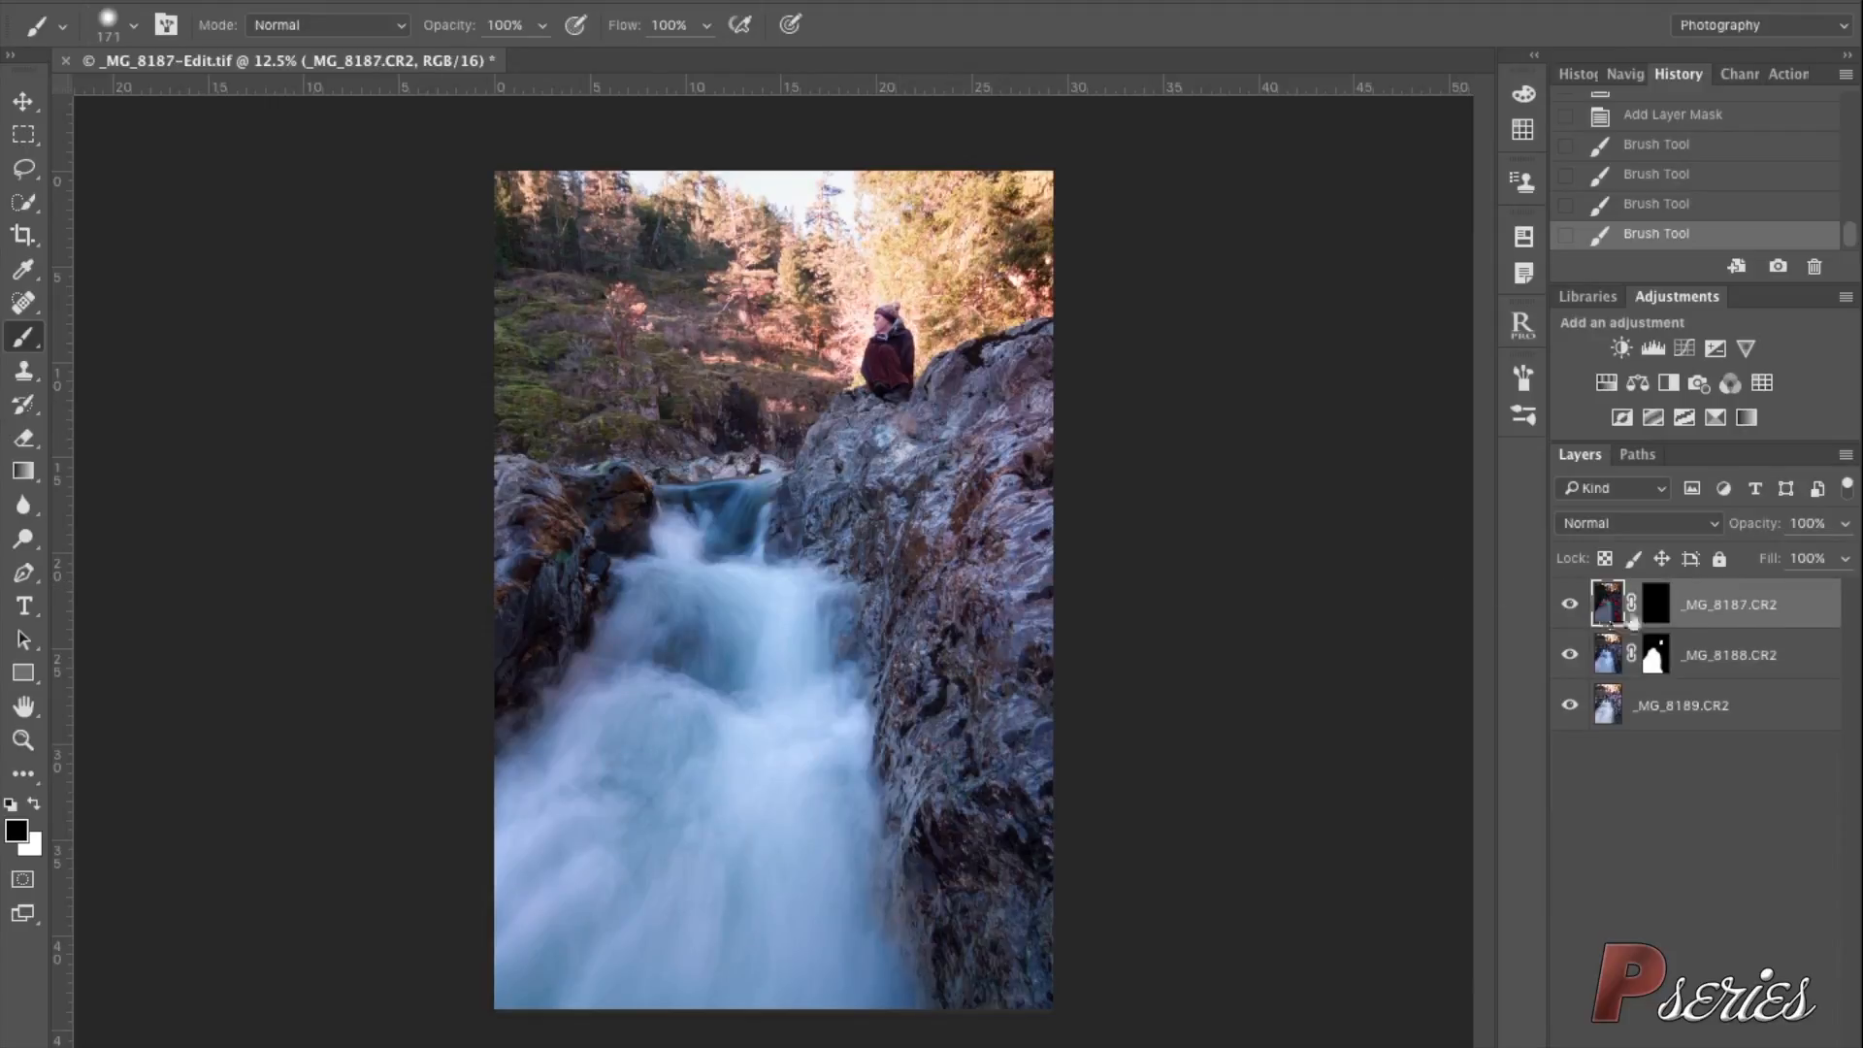
click(1658, 613)
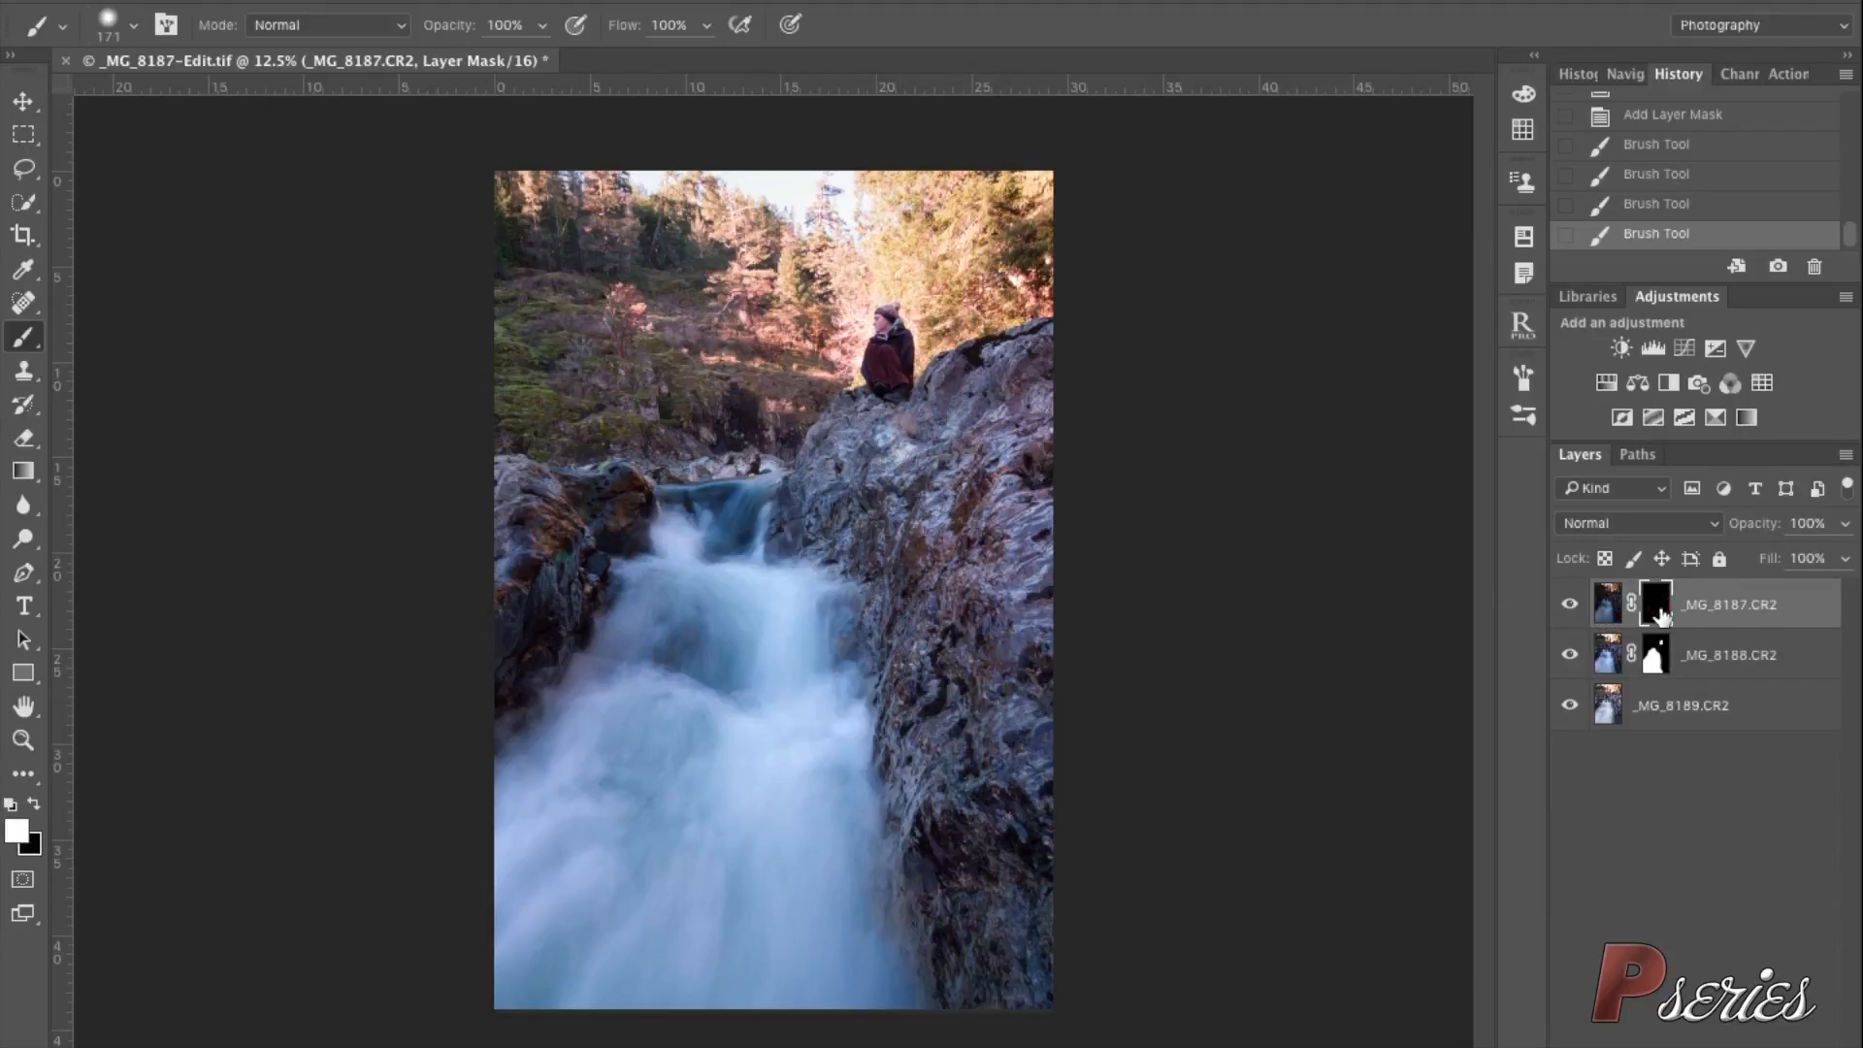
drag(792, 246, 825, 251)
mouse_move(1085, 173)
mouse_down()
mouse_move(859, 190)
mouse_move(1025, 235)
mouse_move(936, 267)
mouse_move(845, 249)
mouse_move(746, 162)
mouse_move(514, 165)
mouse_move(665, 182)
mouse_move(790, 233)
mouse_move(908, 238)
mouse_move(829, 179)
mouse_move(740, 174)
mouse_move(1008, 143)
mouse_move(1058, 185)
mouse_up()
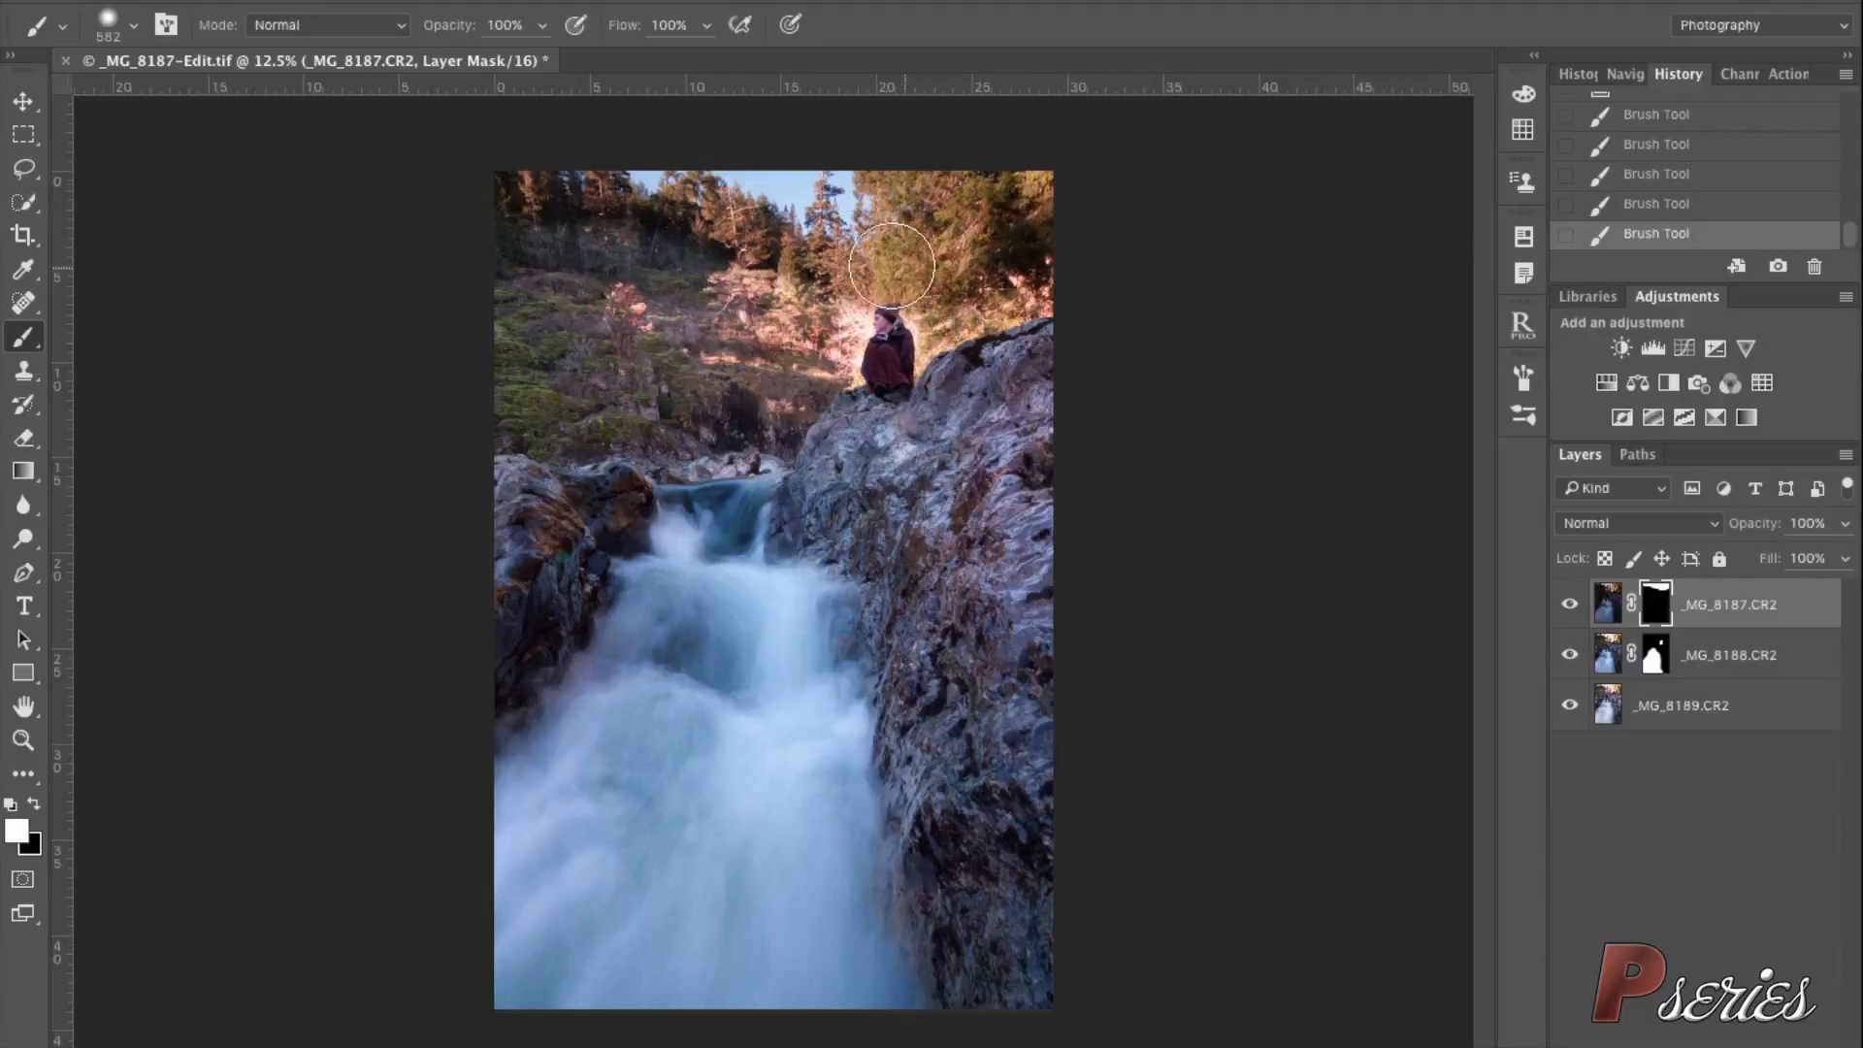
drag(536, 195, 793, 233)
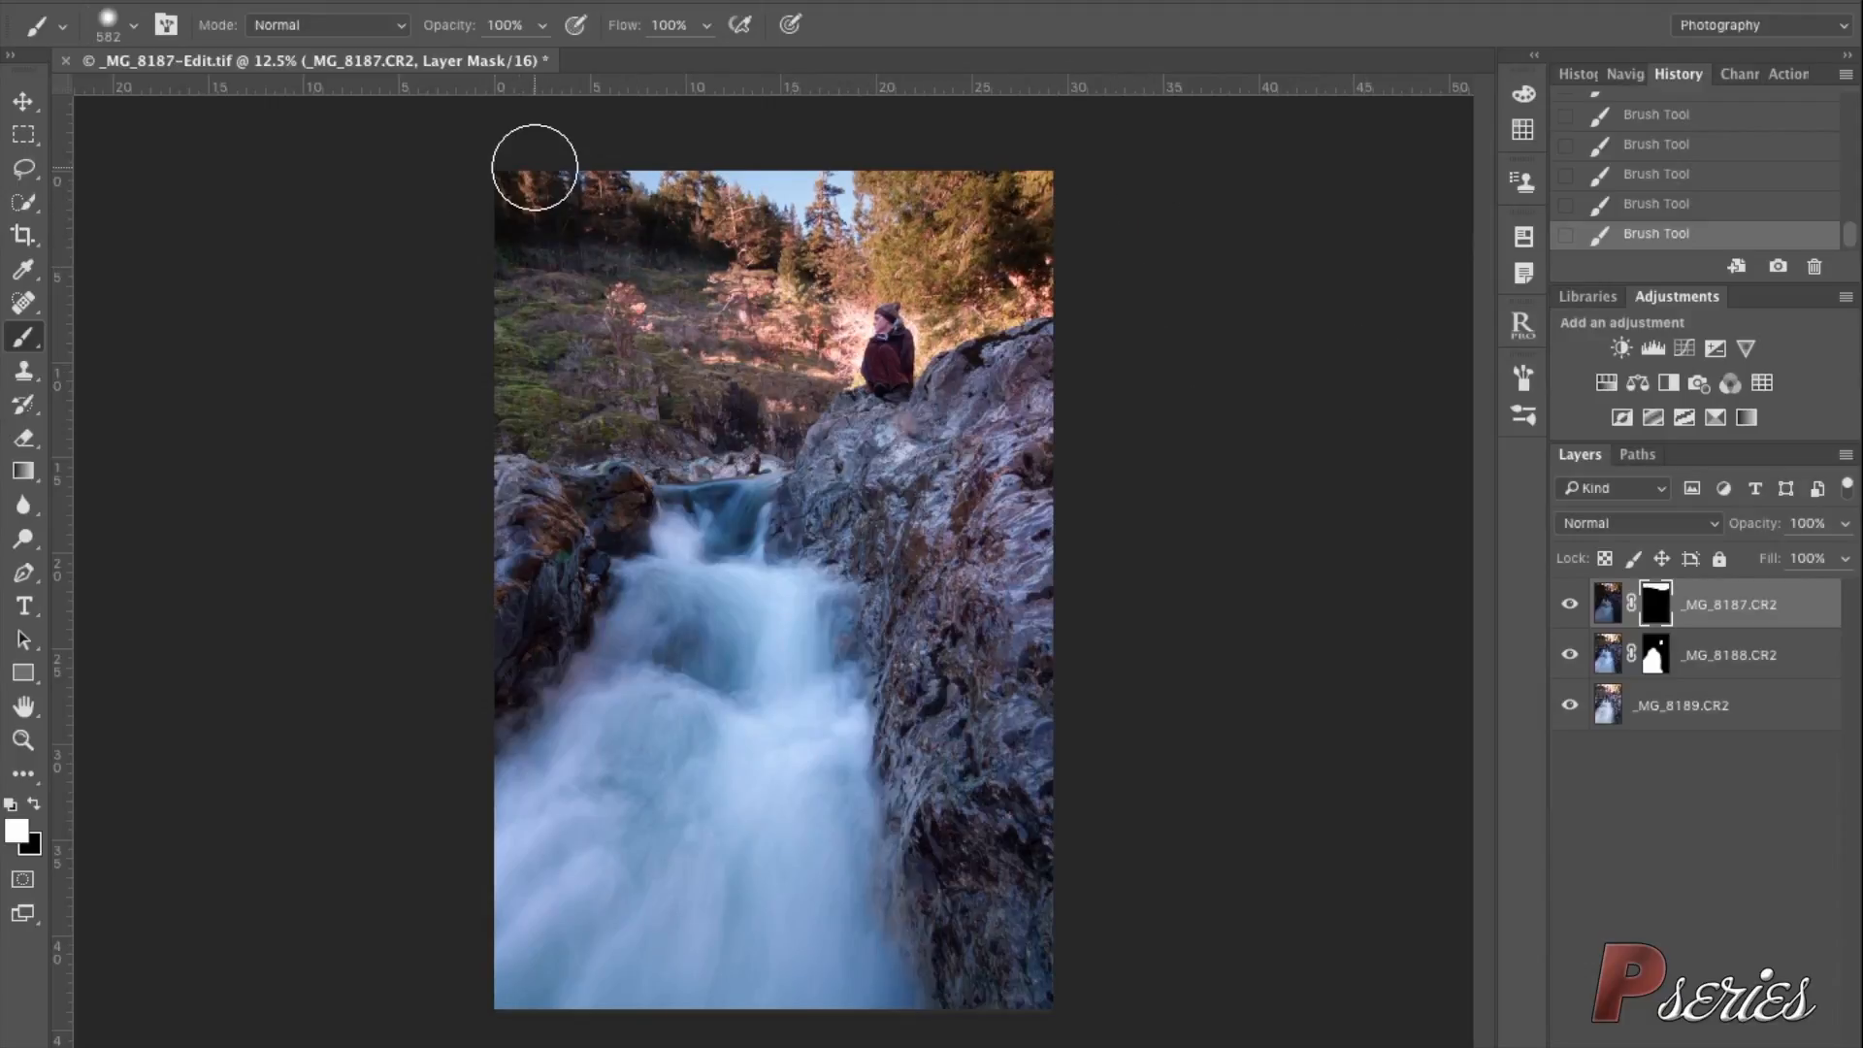
- Soften the _MG_8187 mask along the treeline by painting black with a 993 px brush at 26% opacity
drag(467, 30, 374, 19)
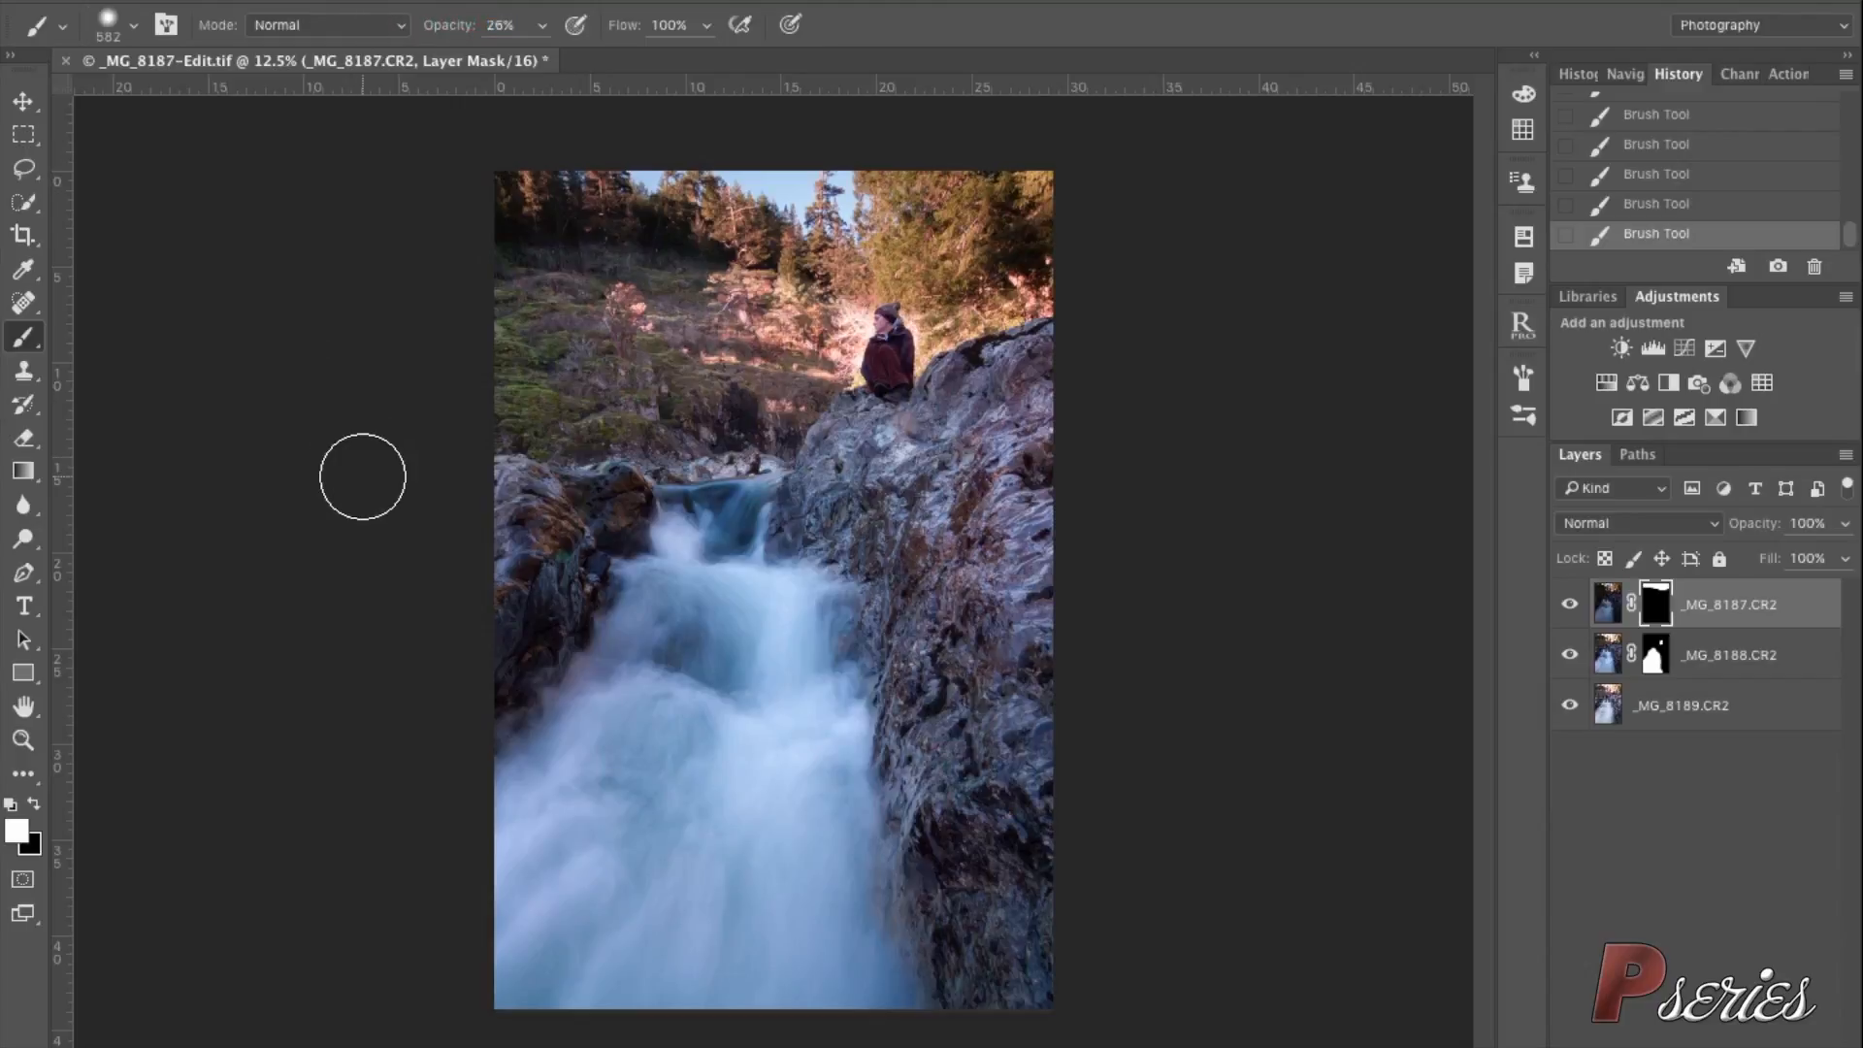
click(36, 807)
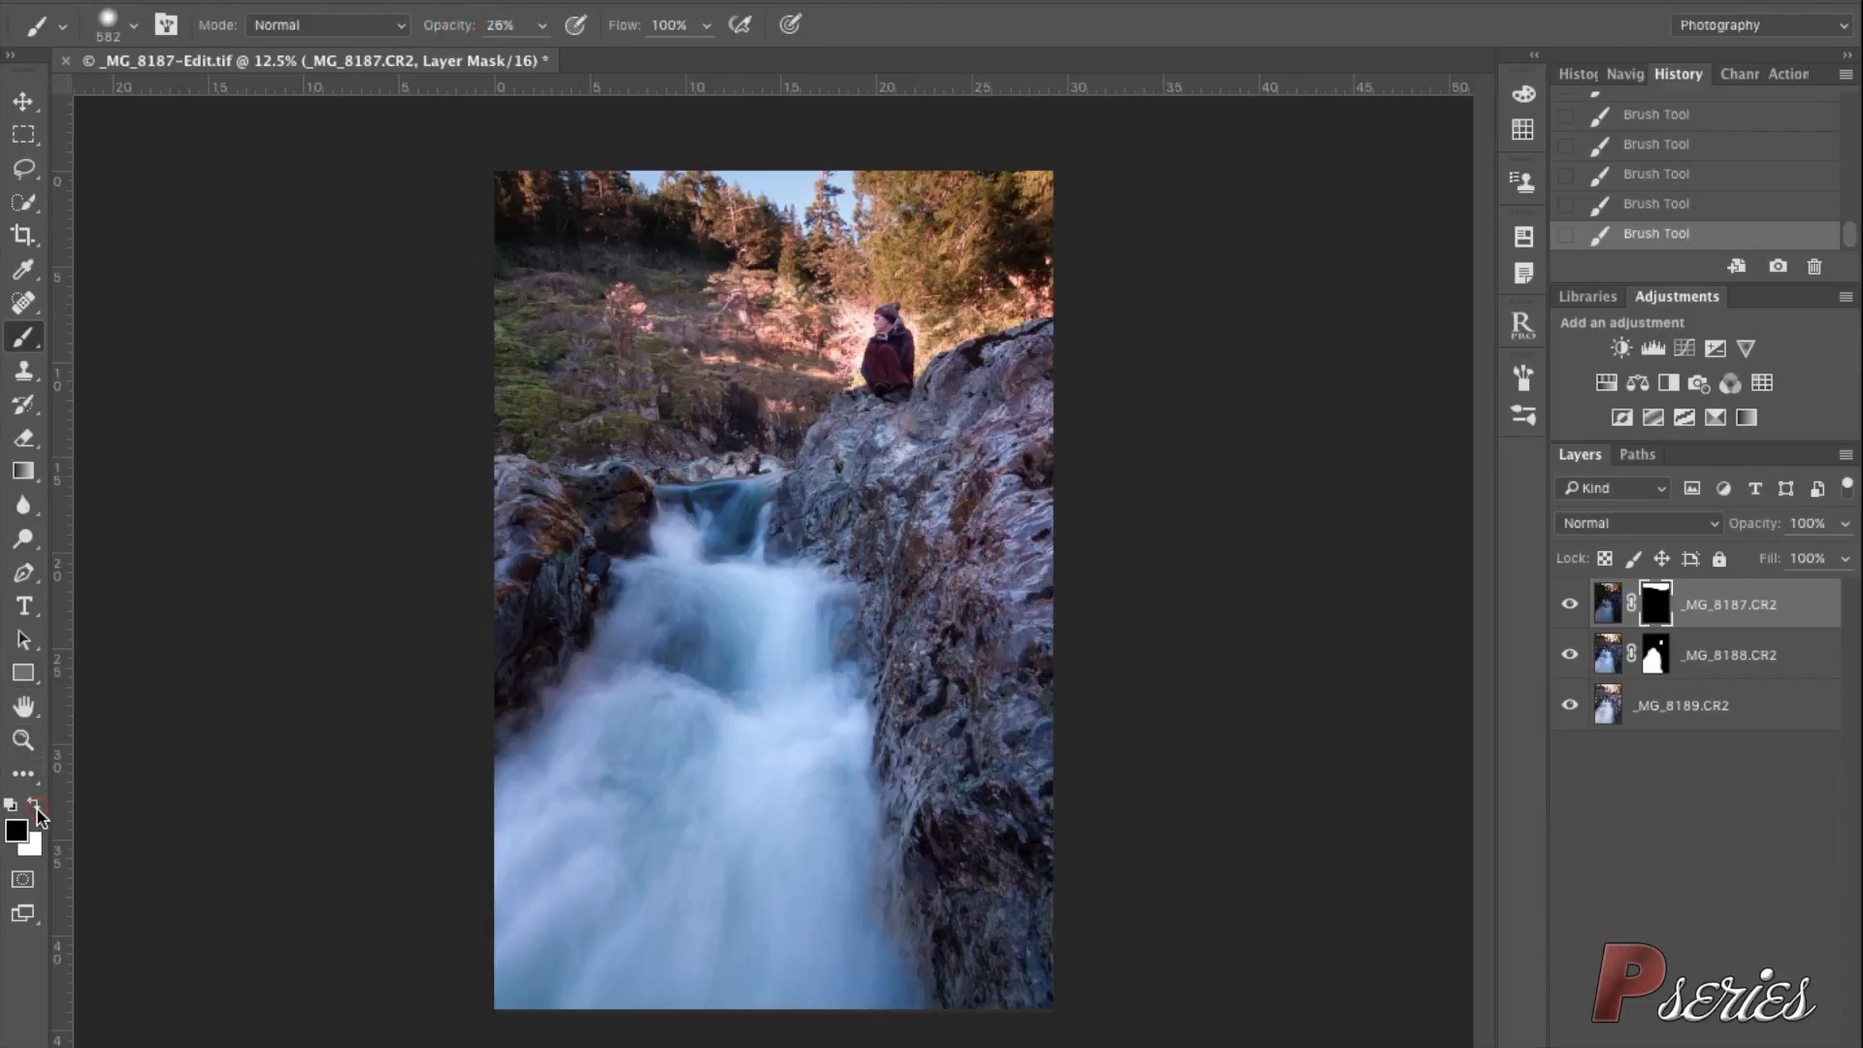
mouse_move(666, 457)
ctrl+alt+mouse_down()
mouse_move(688, 428)
mouse_move(687, 313)
ctrl+alt+mouse_up()
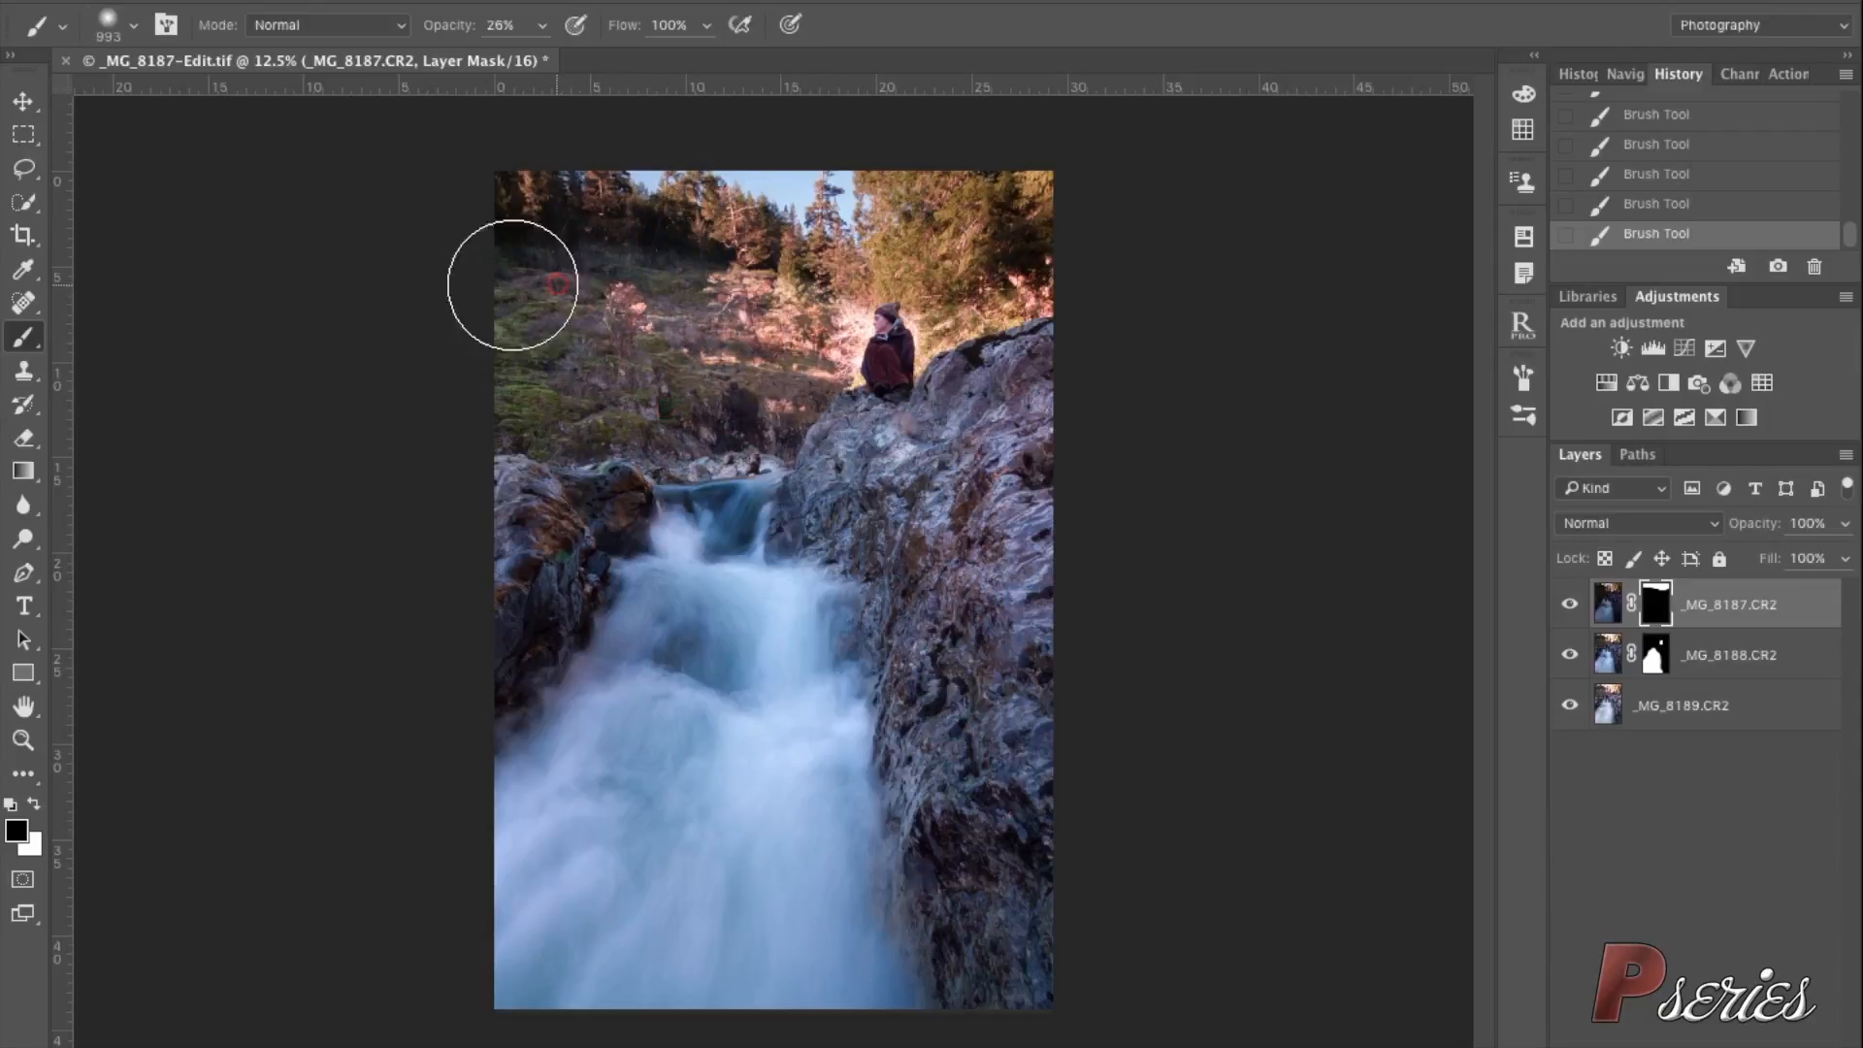
mouse_move(523, 290)
mouse_down()
mouse_move(713, 282)
mouse_move(645, 280)
mouse_up()
mouse_move(1019, 299)
mouse_down()
mouse_move(1050, 266)
mouse_move(1018, 256)
mouse_move(1121, 256)
mouse_up()
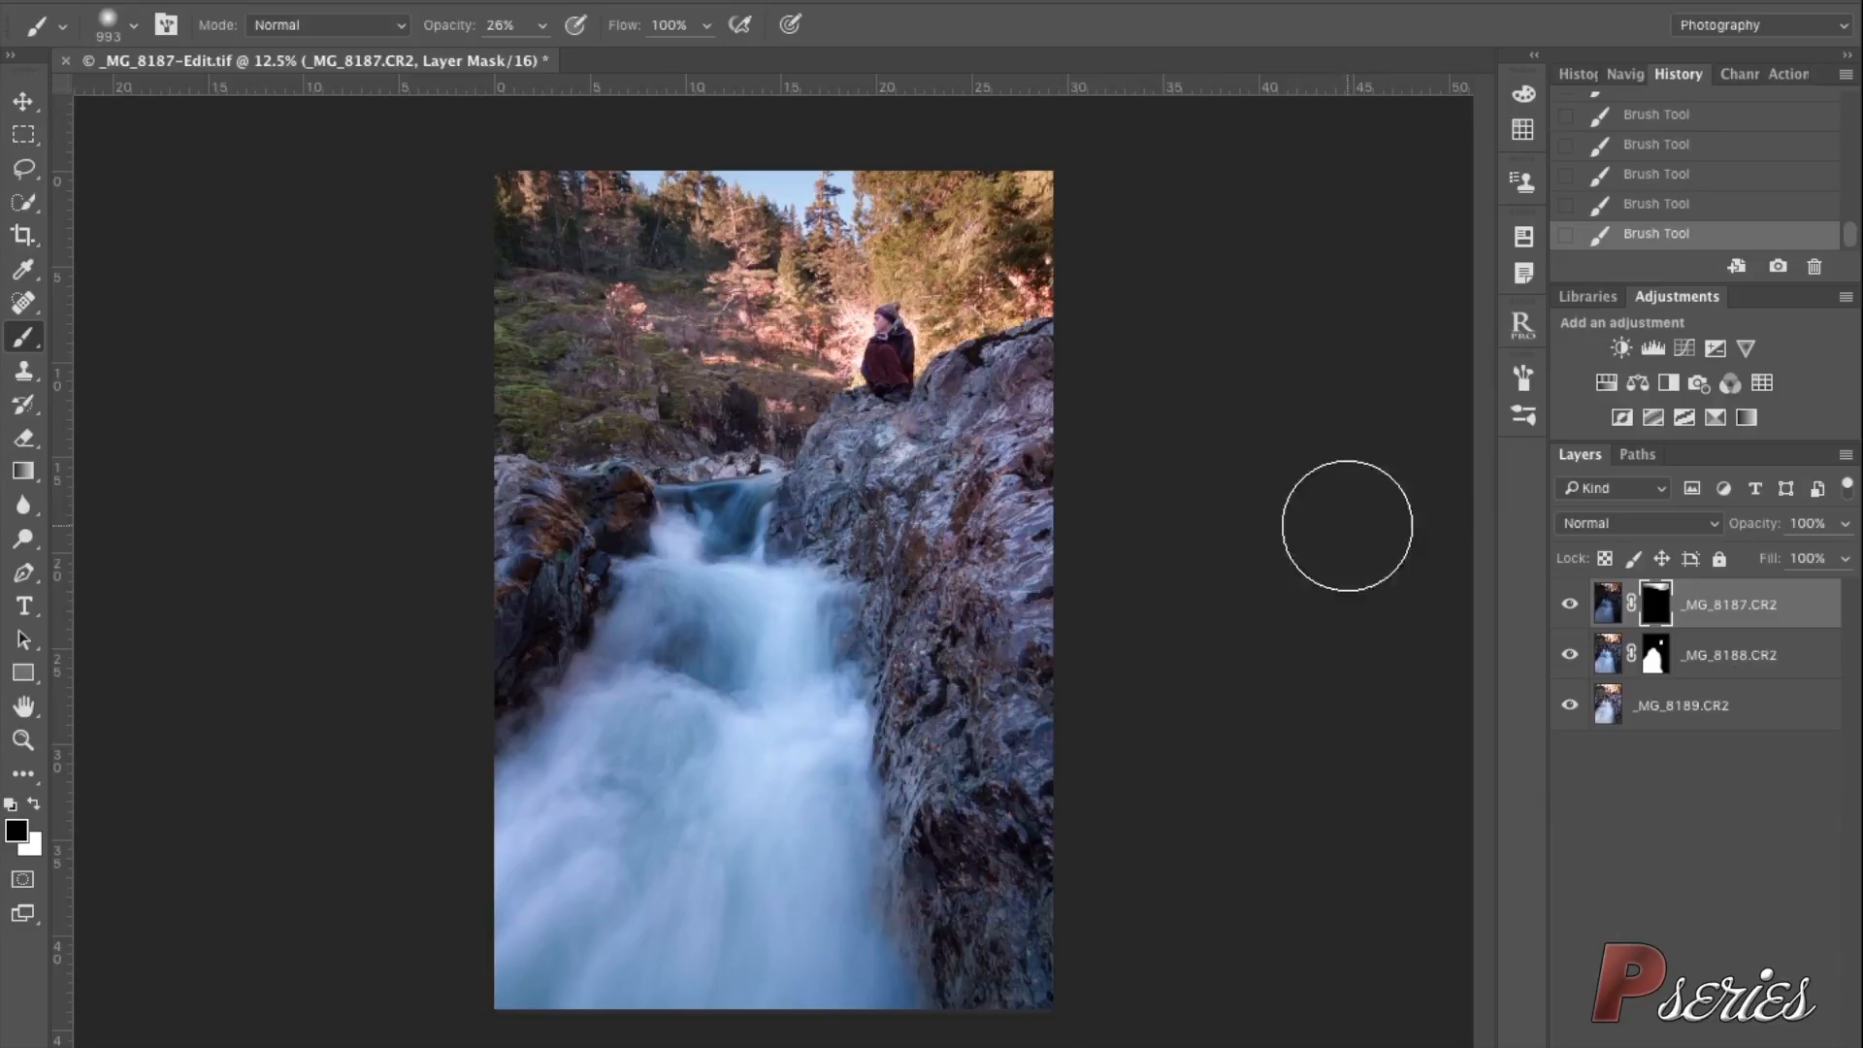
- Toggle the visibility of the _MG_8187 and _MG_8188 layers repeatedly to check what each masked exposure contributes
click(1567, 604)
click(1567, 605)
click(1568, 604)
click(1567, 604)
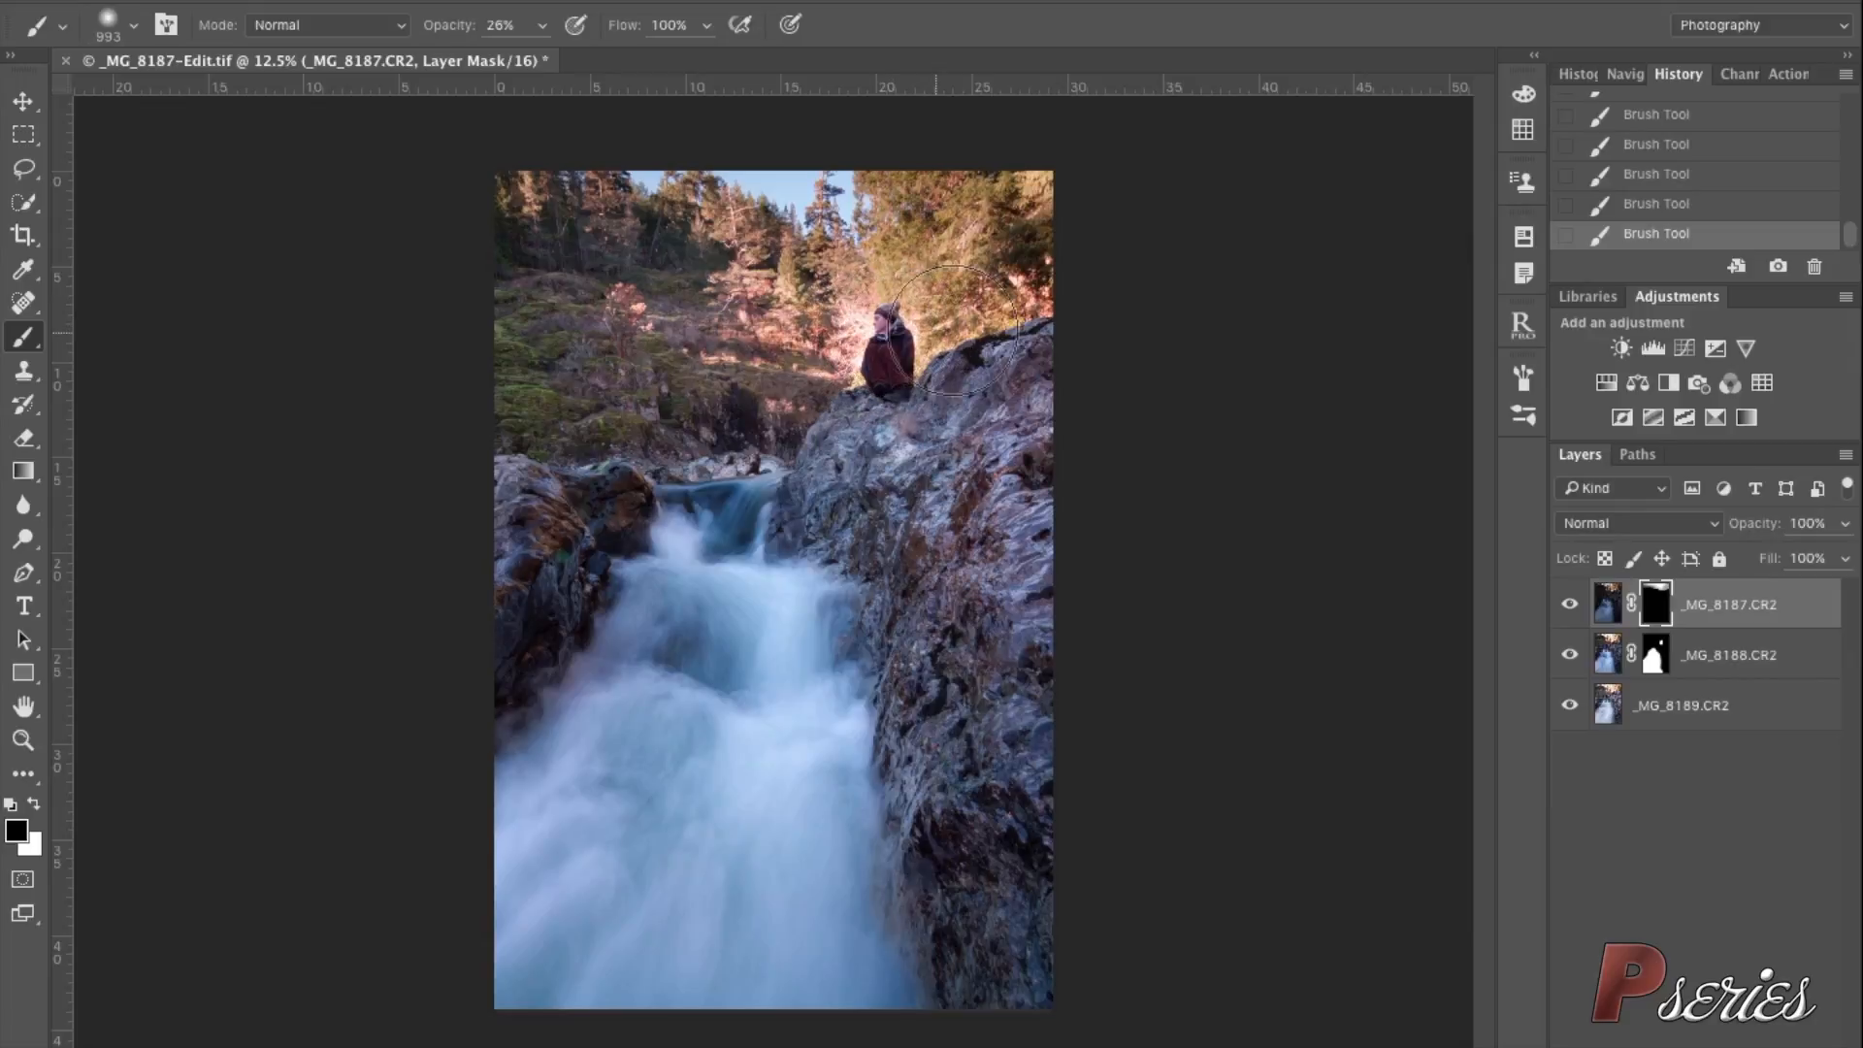
click(1567, 604)
click(1567, 606)
click(1569, 655)
click(1569, 654)
click(1569, 654)
click(1570, 654)
- Save the layered composite _MG_8187-Edit.tif and browse the Work drive in the Save As dialog
click(232, 0)
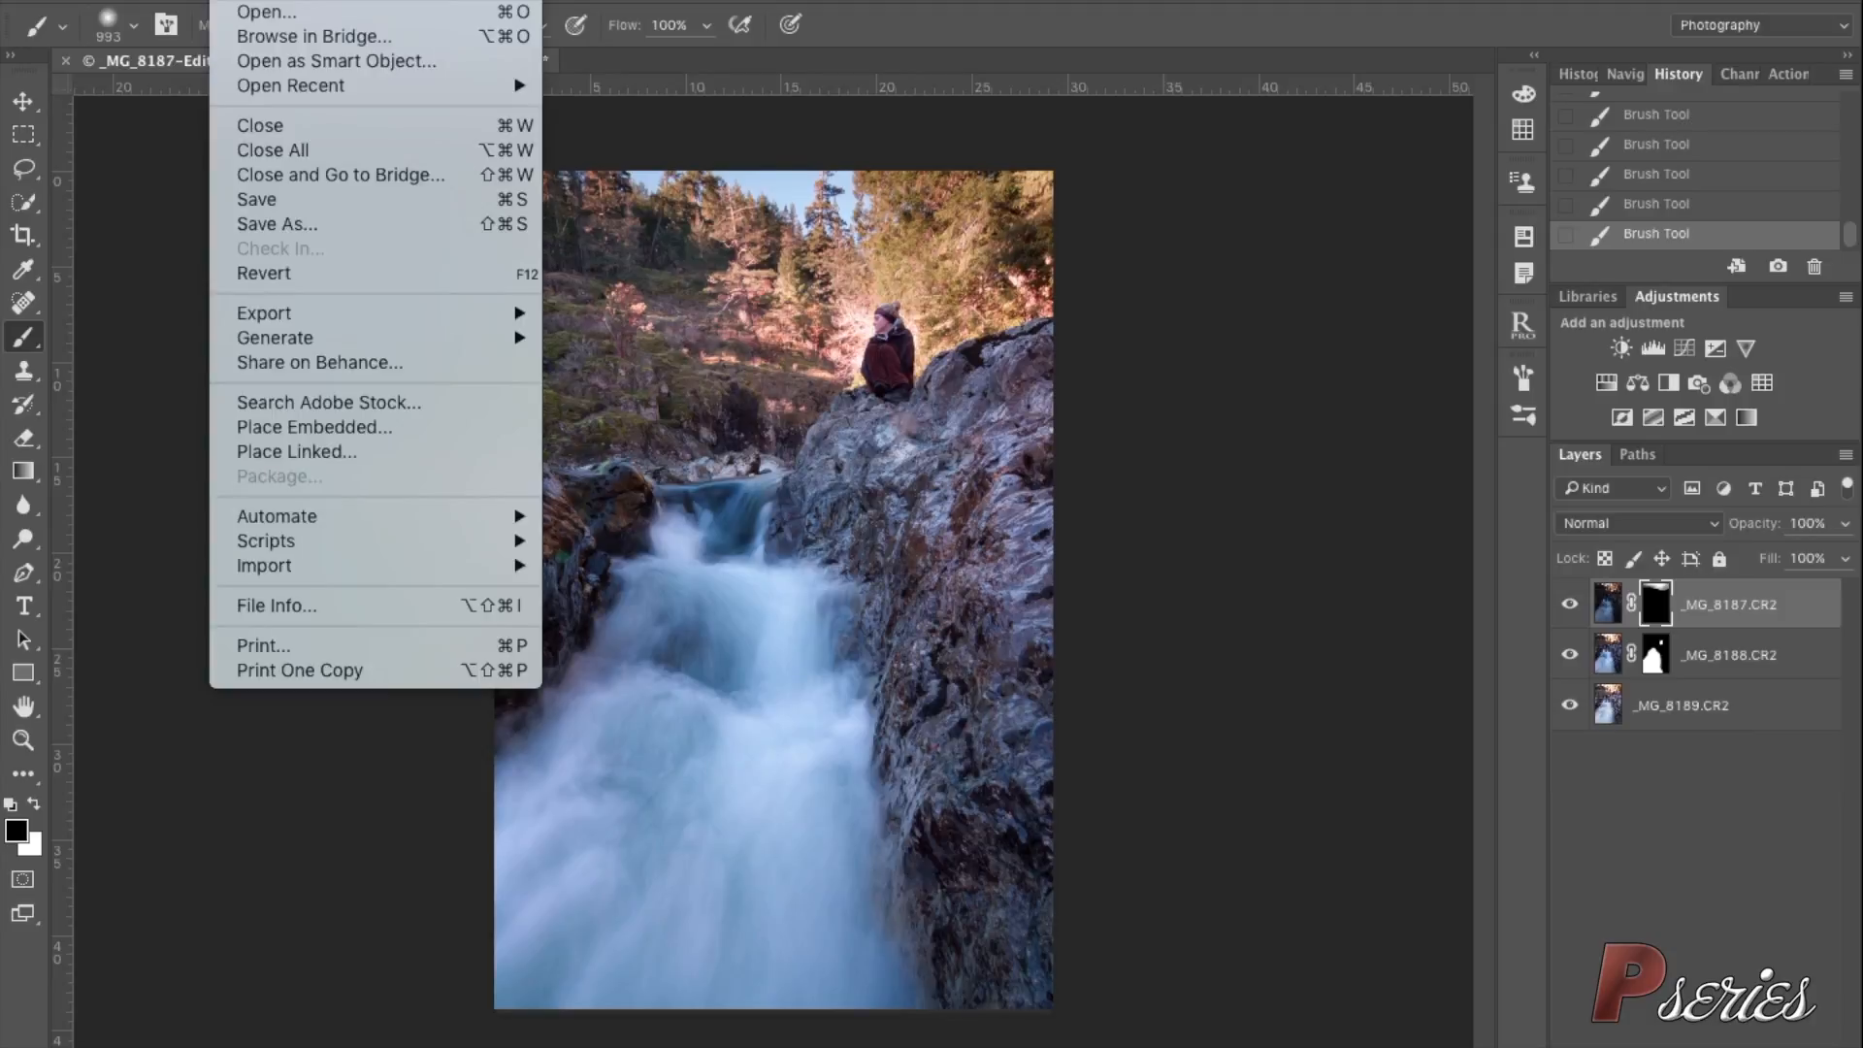
click(272, 199)
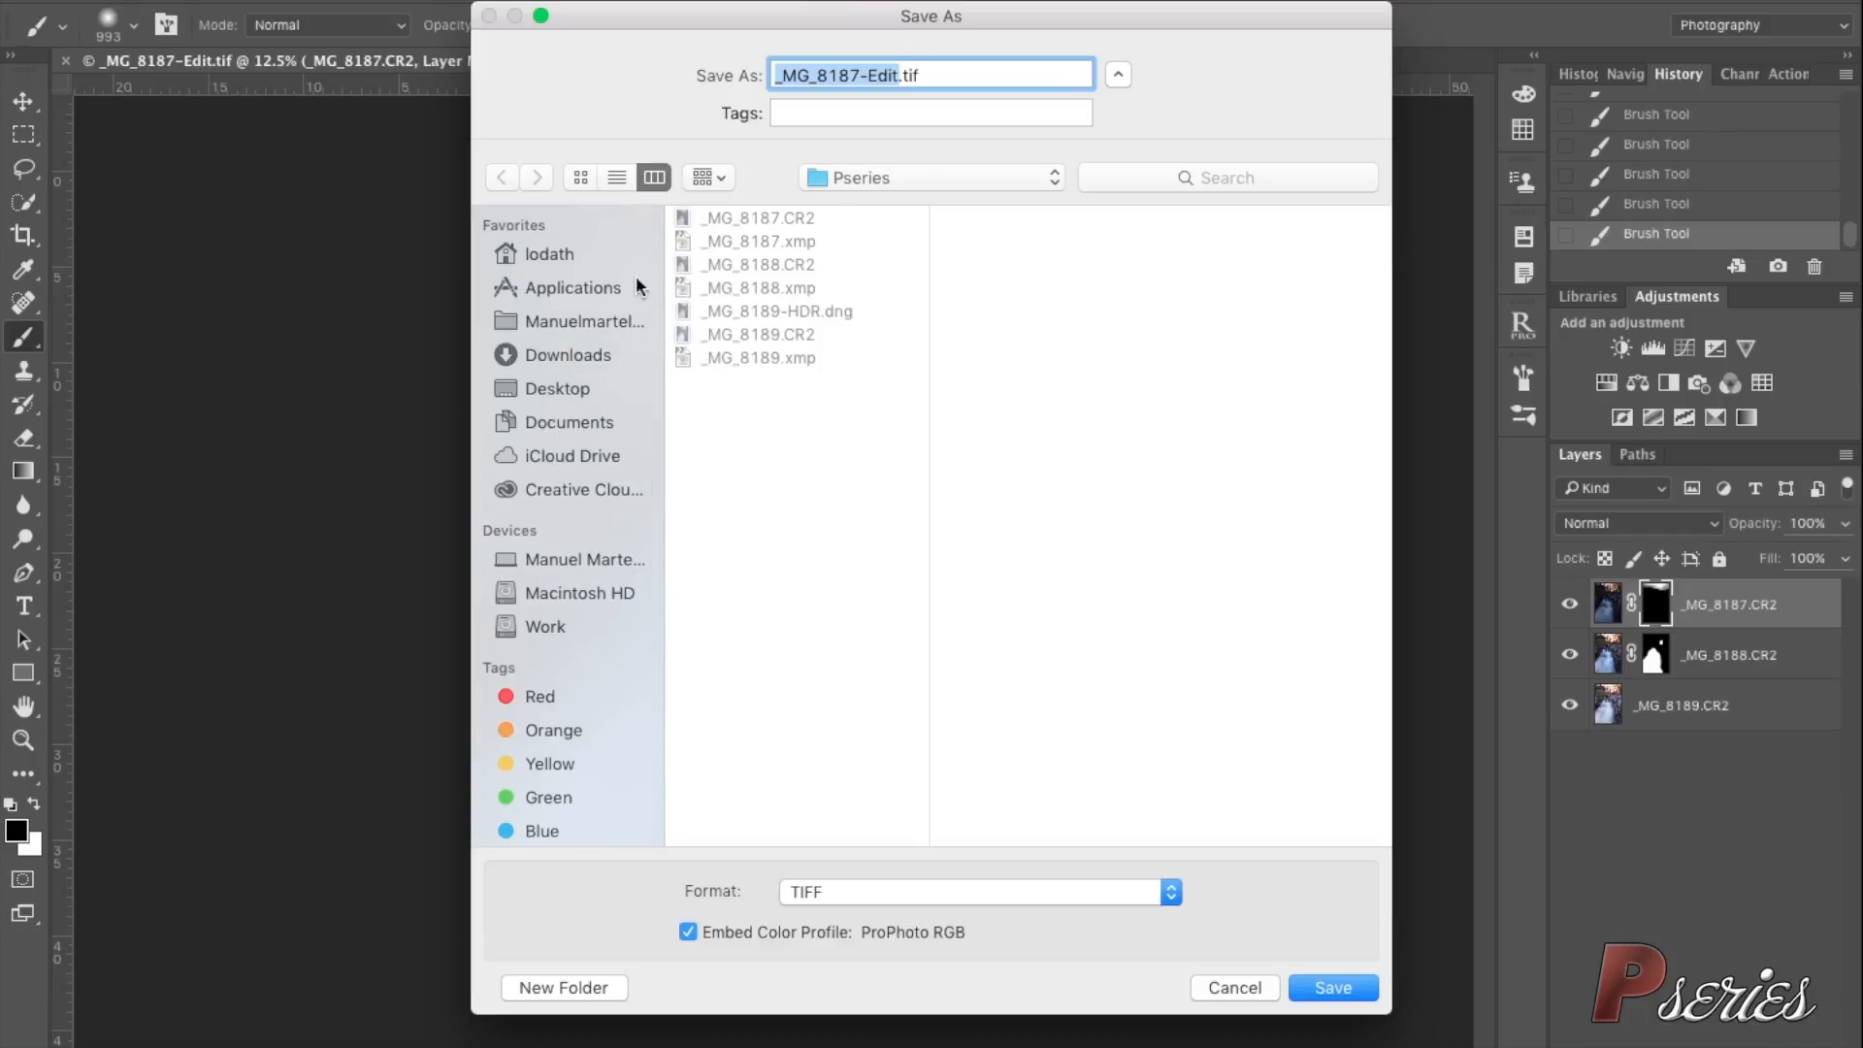
click(549, 626)
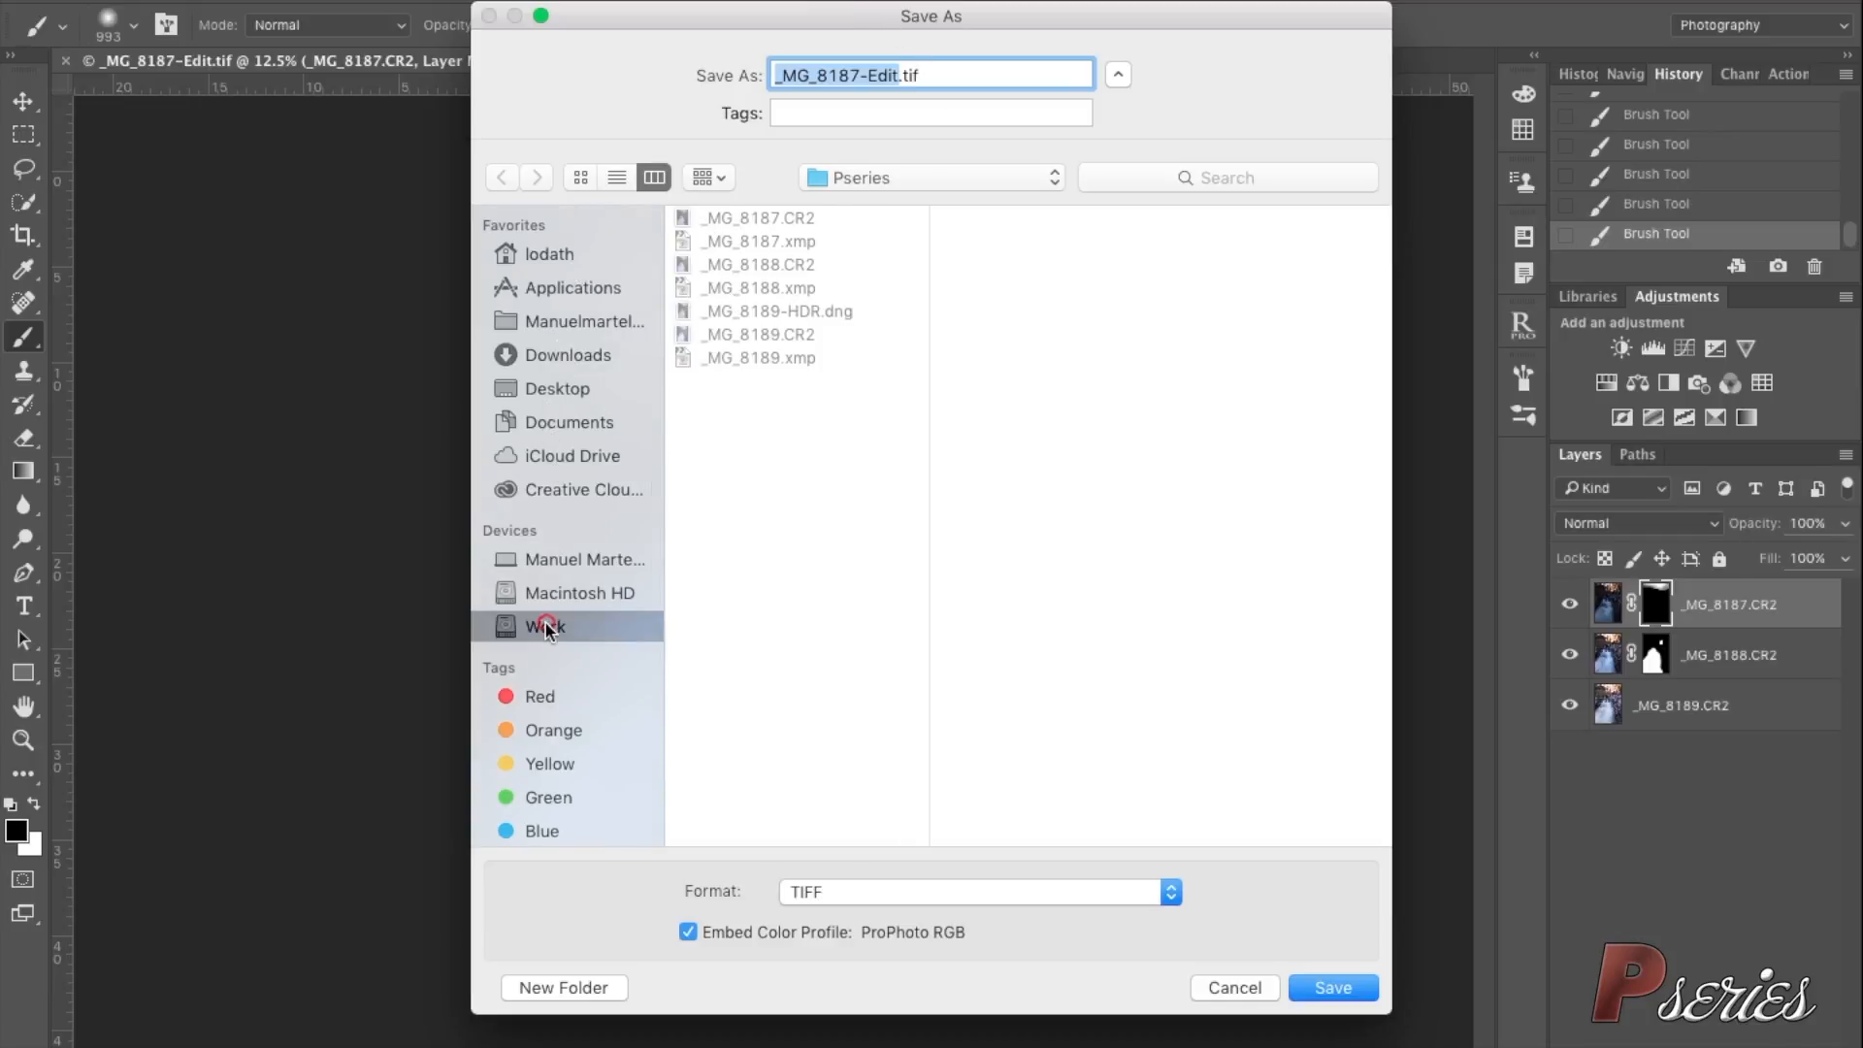
click(736, 310)
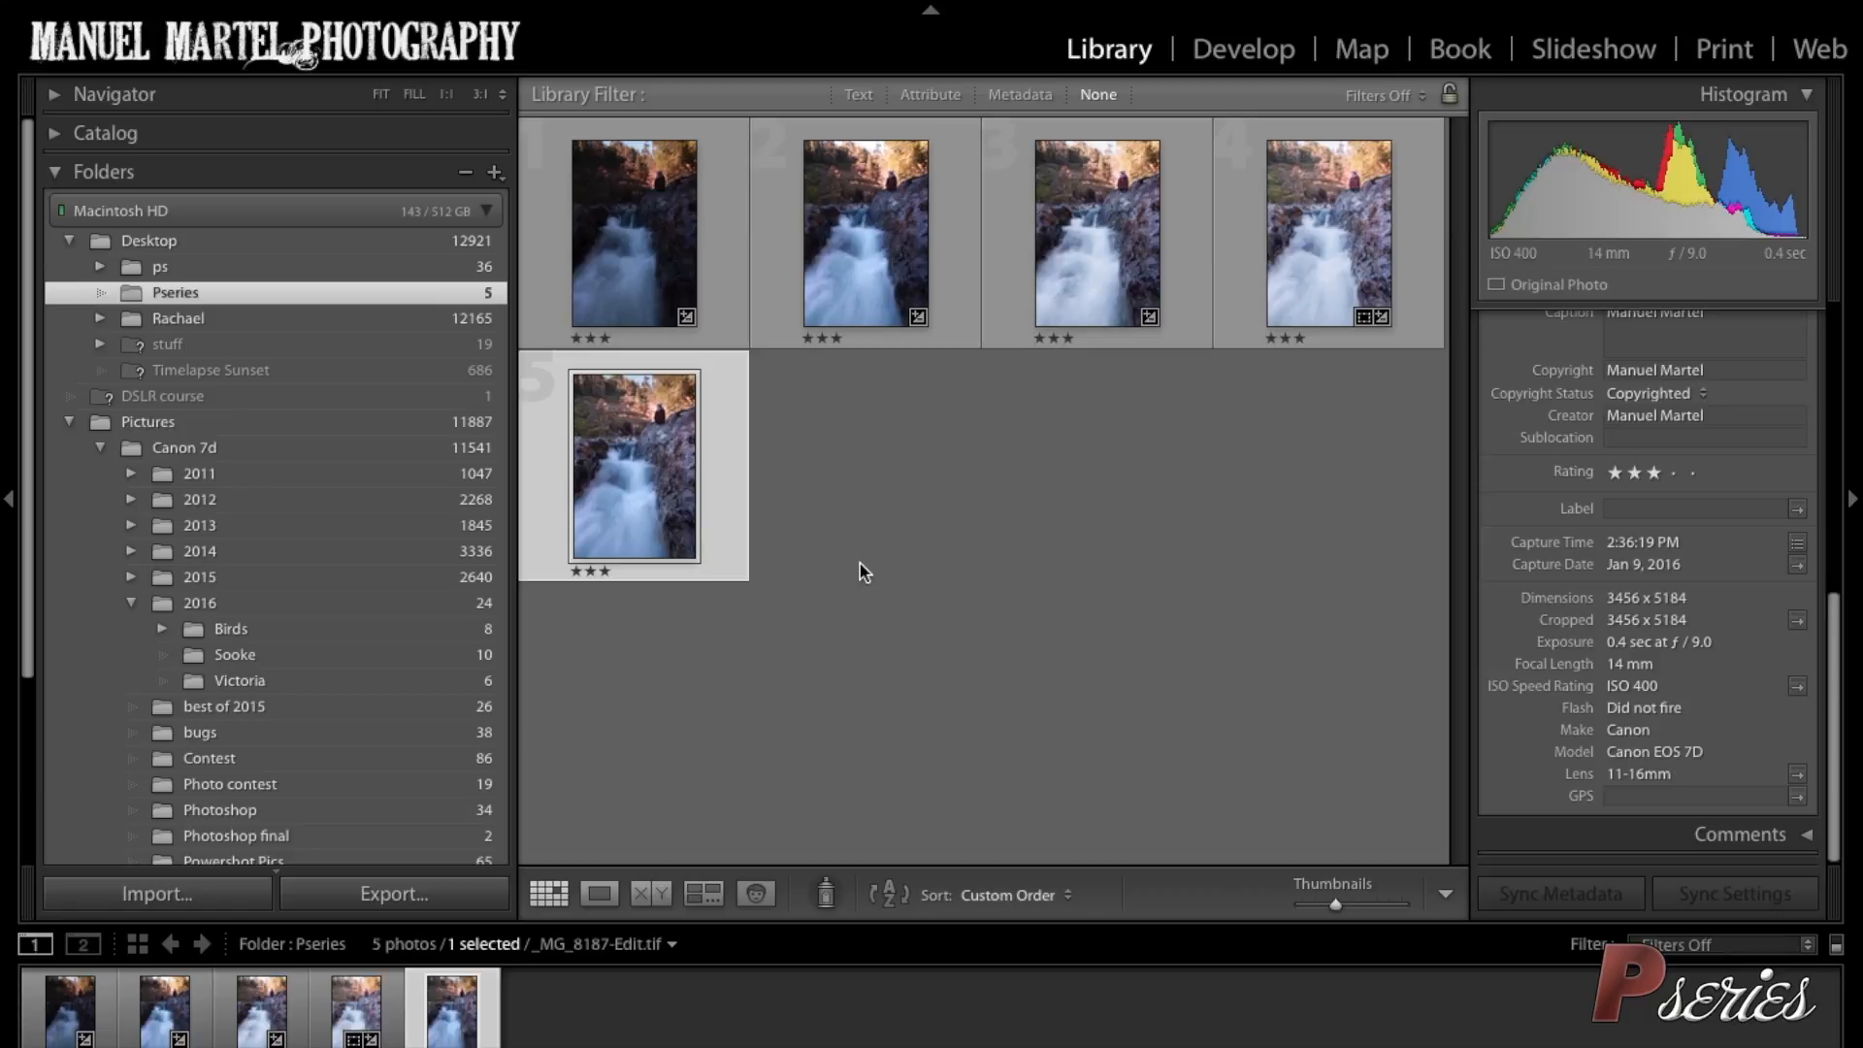
- Switch to Lightroom, collapse the Pictures folder, and compare the enlarged _MG_8187-Edit.tif back and forth with _MG_8189-HDR.dng
click(70, 421)
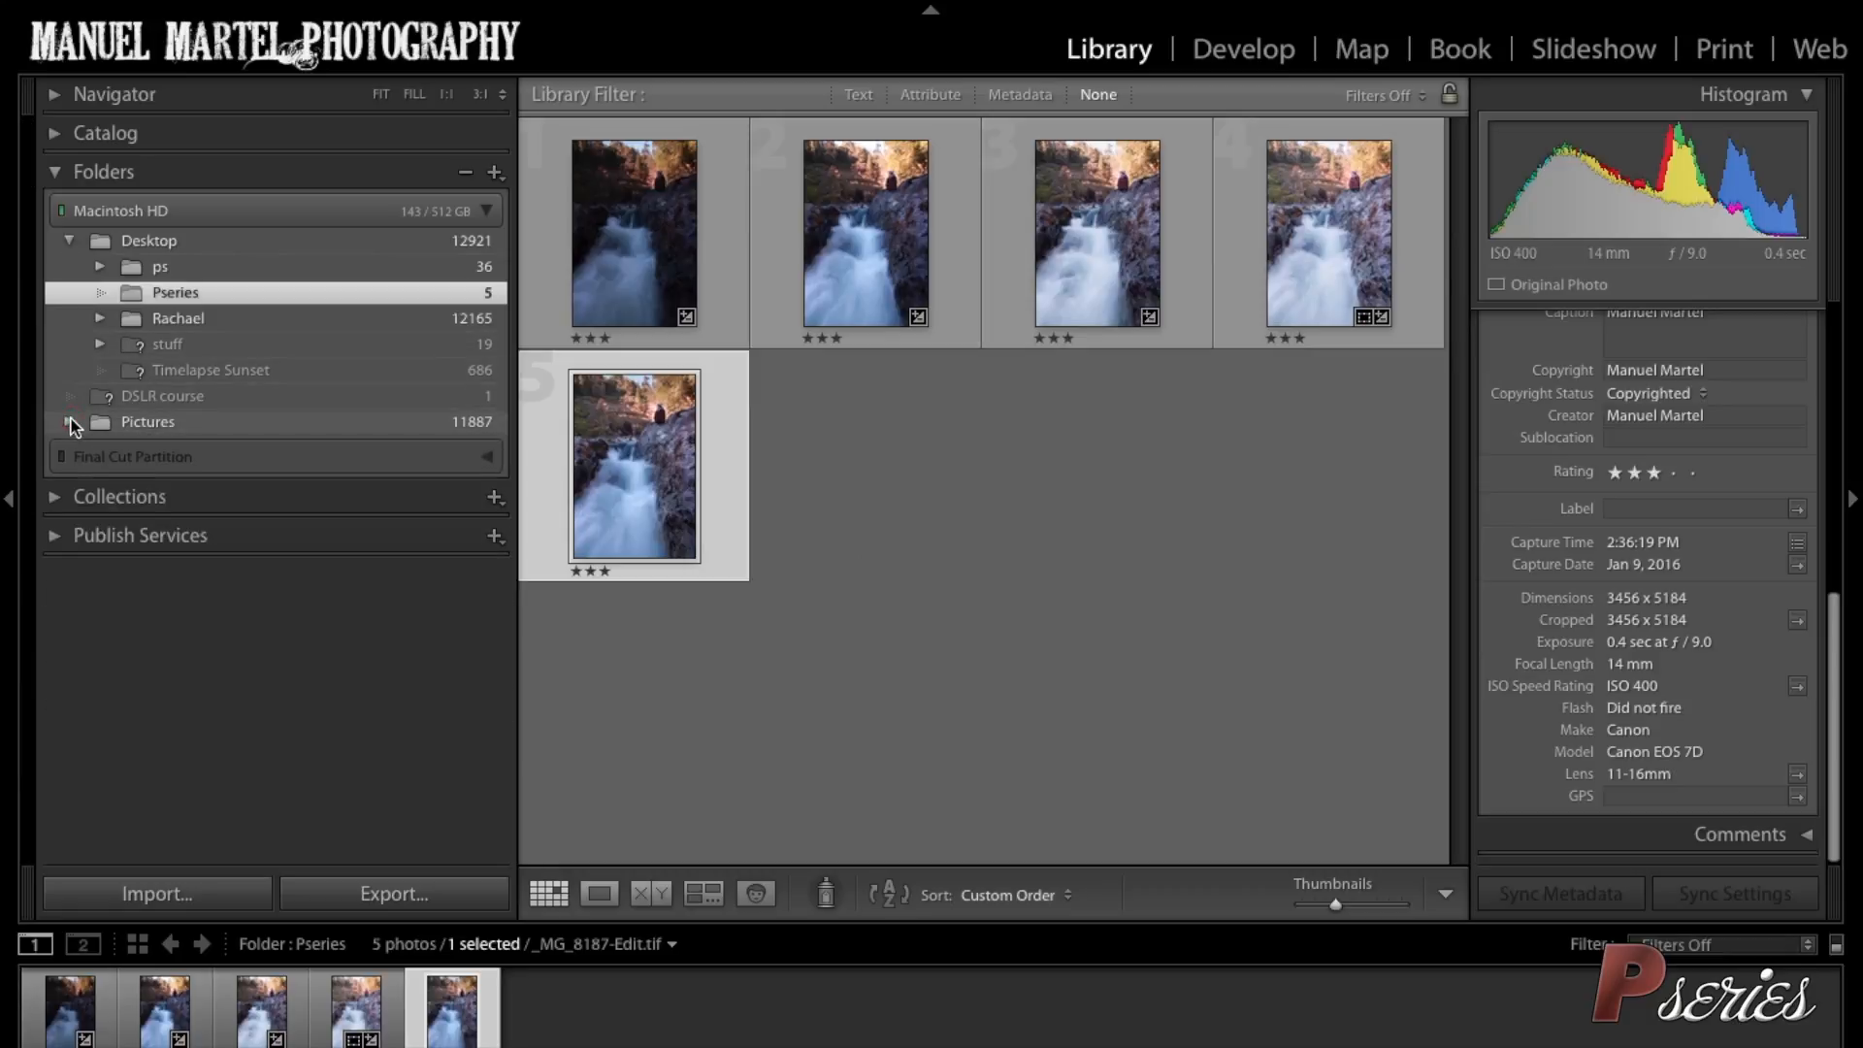
double_click(625, 513)
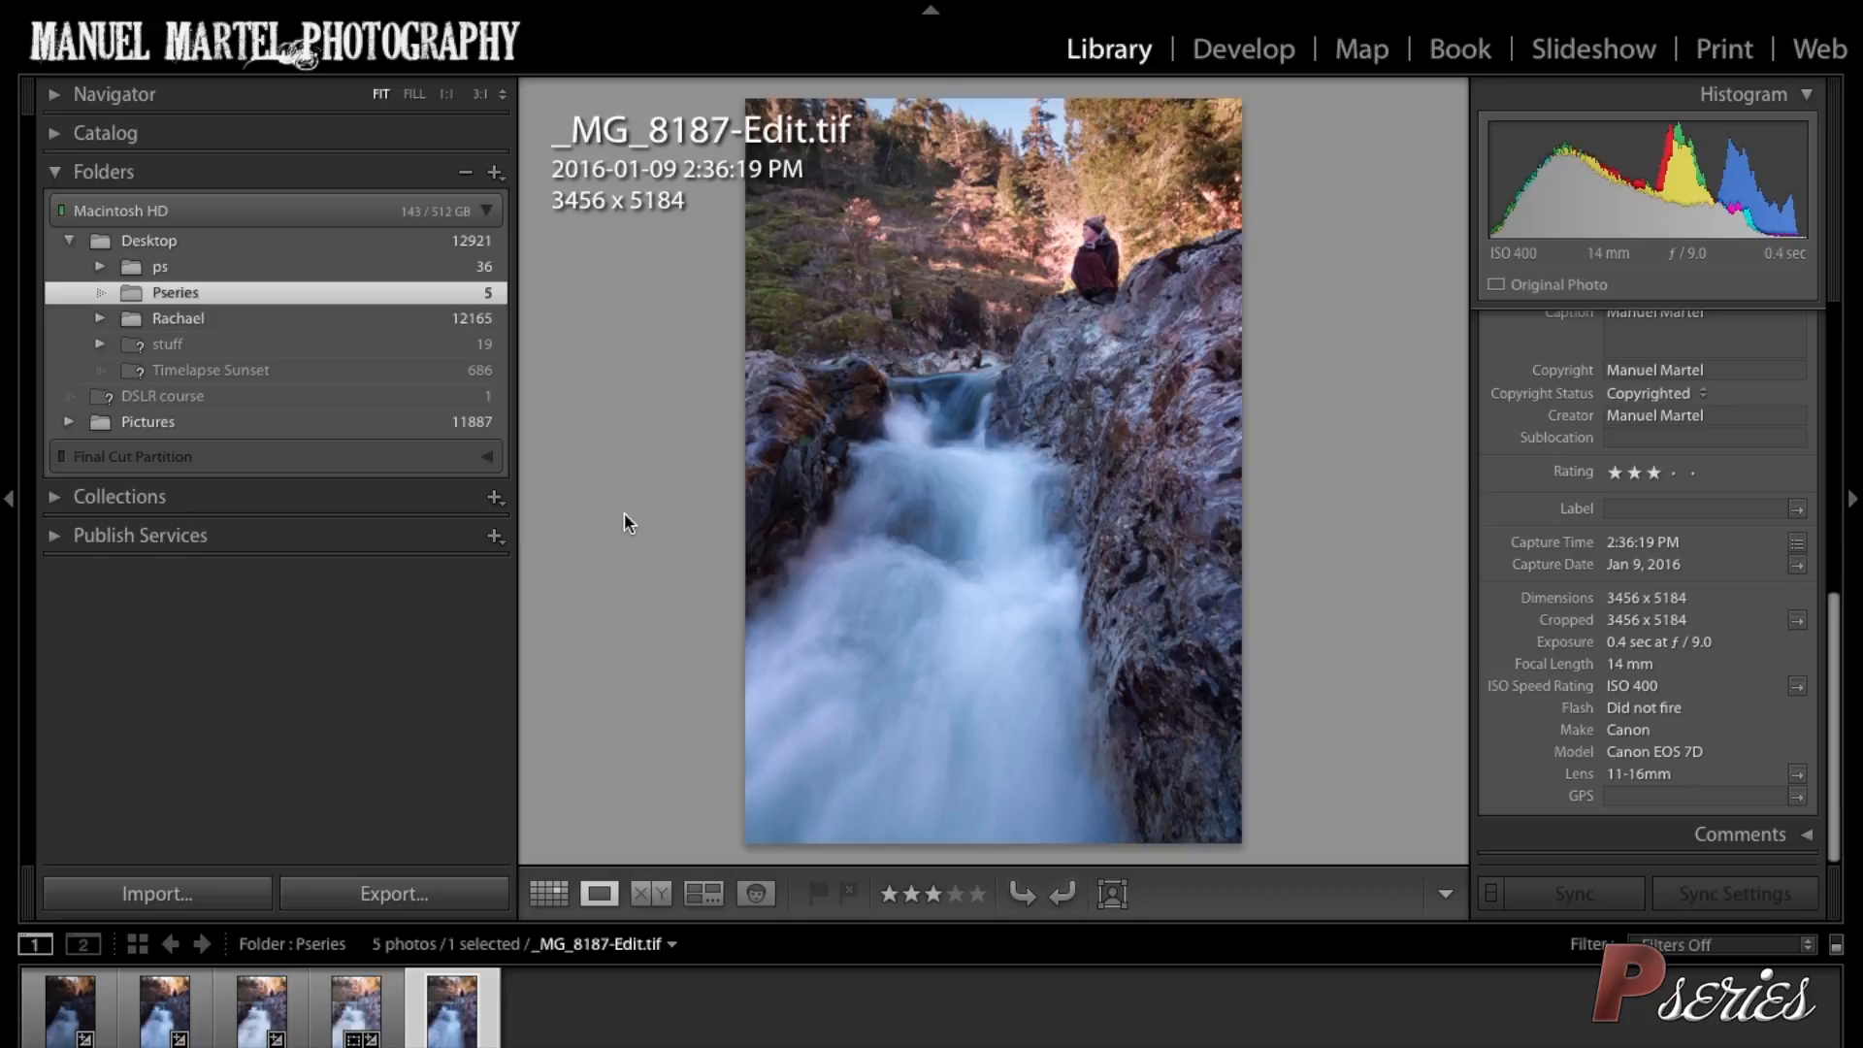
key(Left)
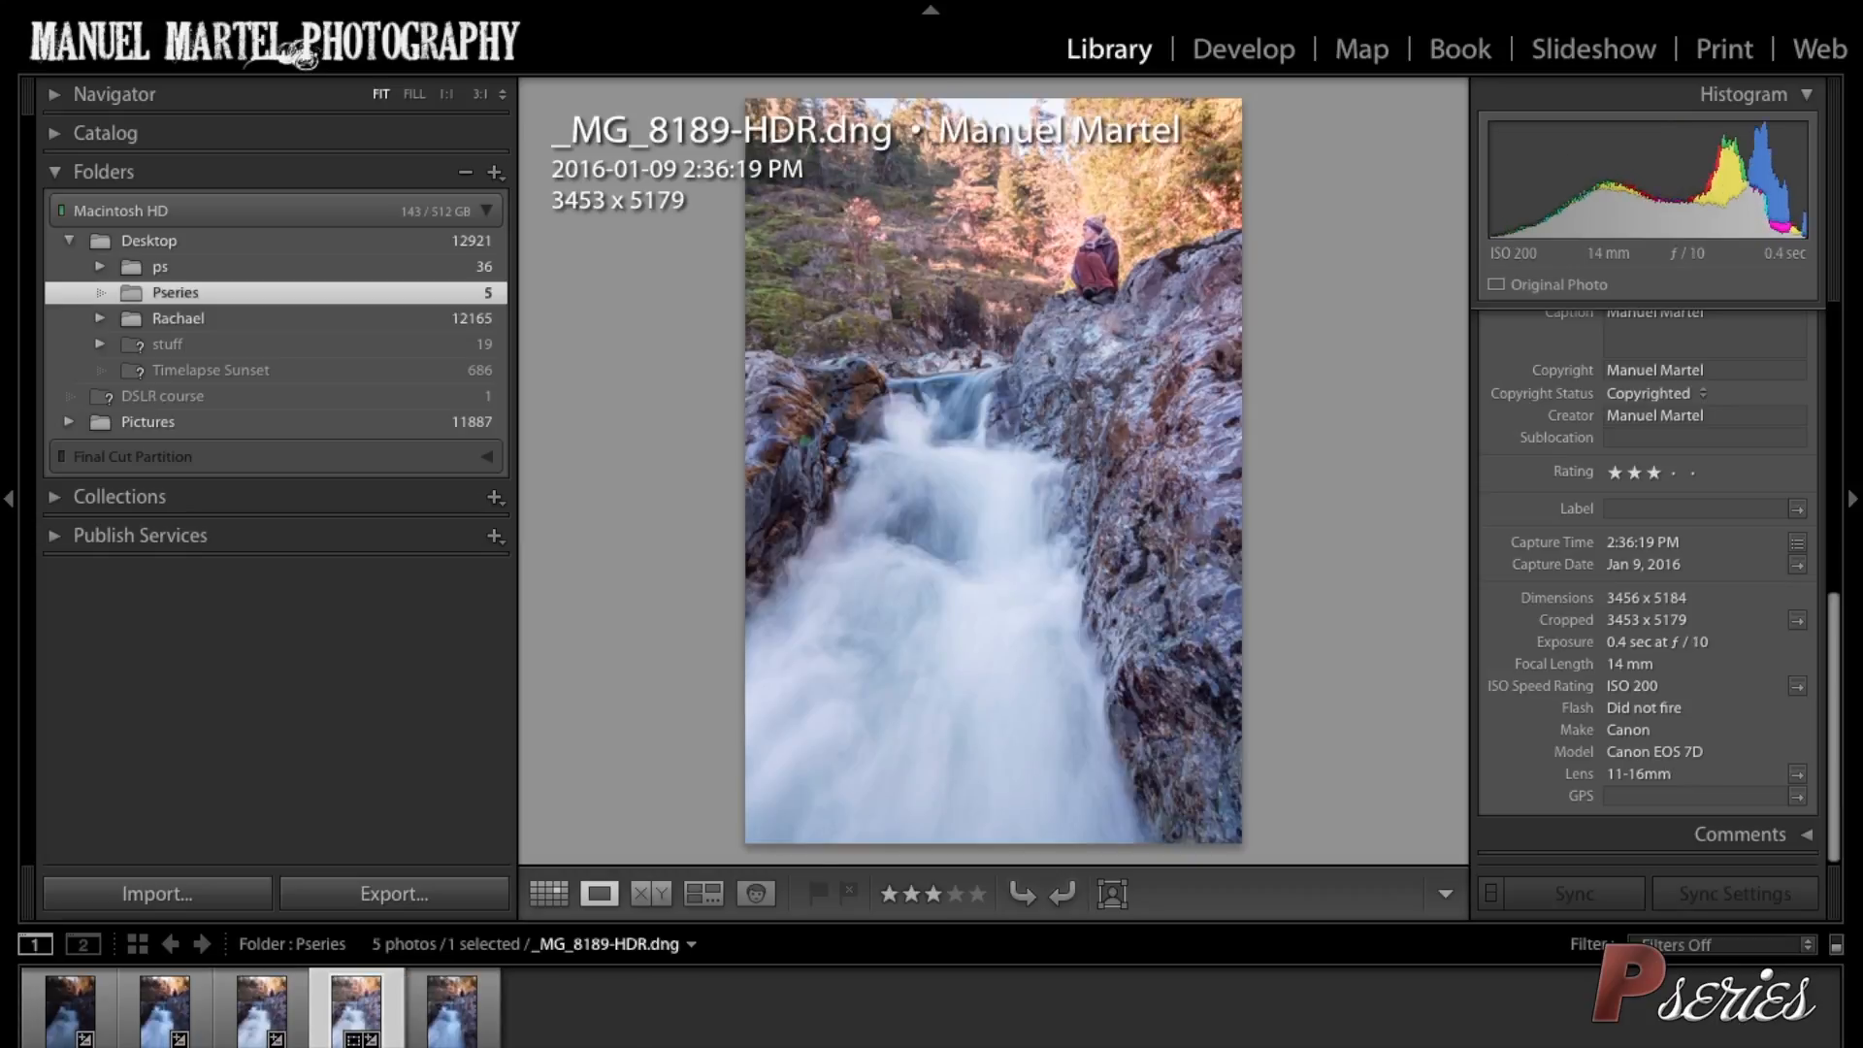
key(Right)
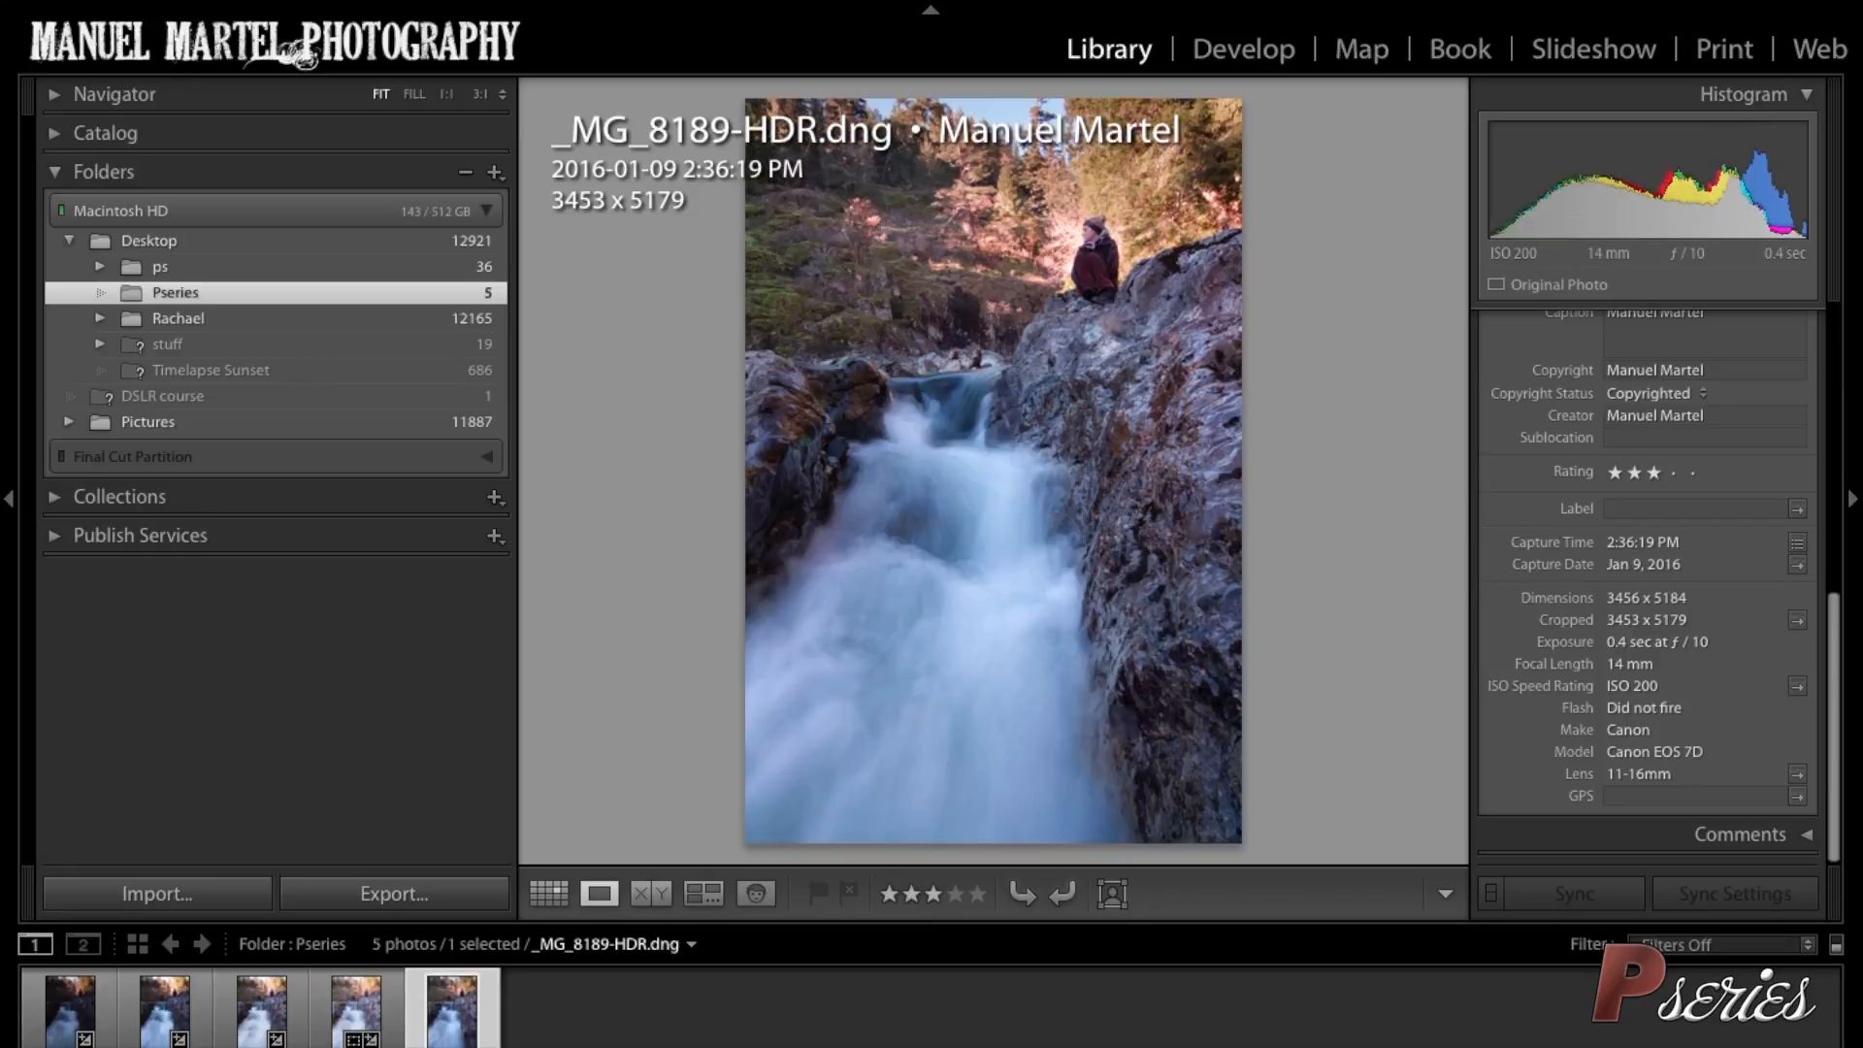
key(Left)
key(Right)
key(Right)
key(Left)
key(Right)
key(Left)
key(Right)
key(Left)
key(Right)
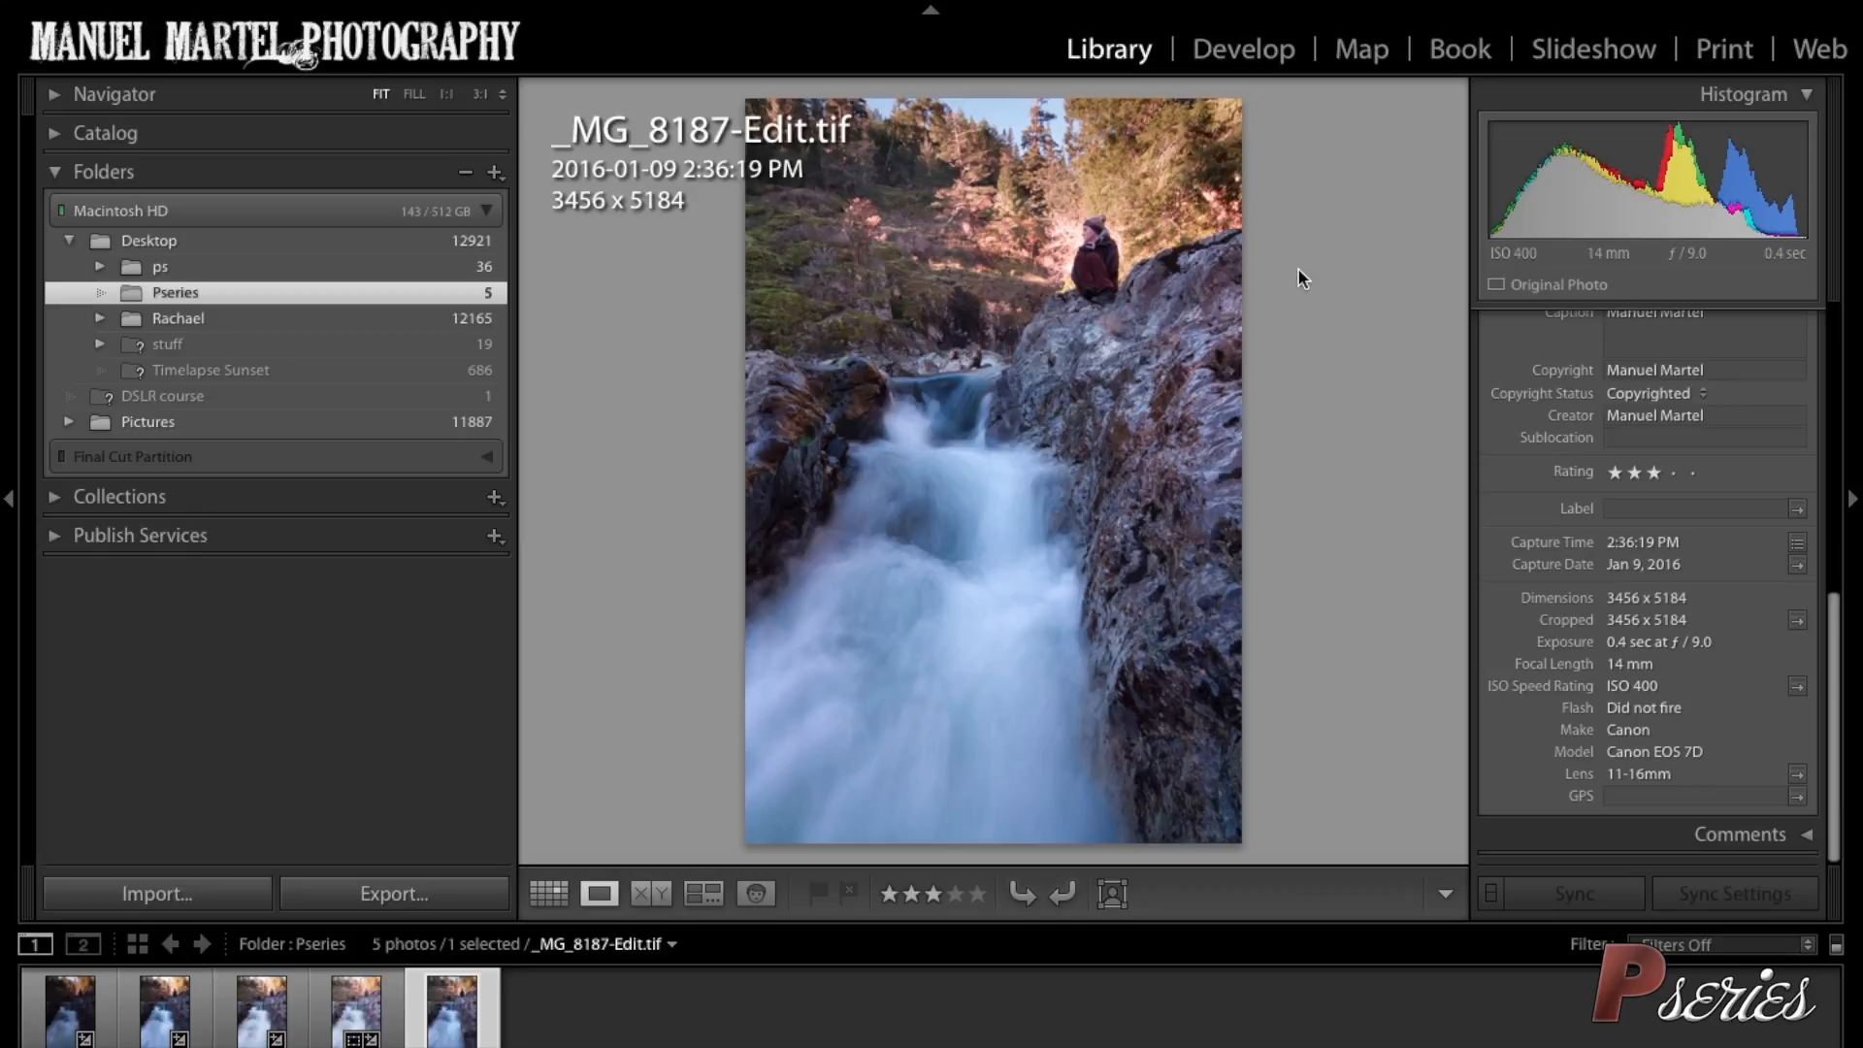
- Open _MG_8187-Edit.tif in the Develop module and raise its exposure to +0.35
click(1240, 53)
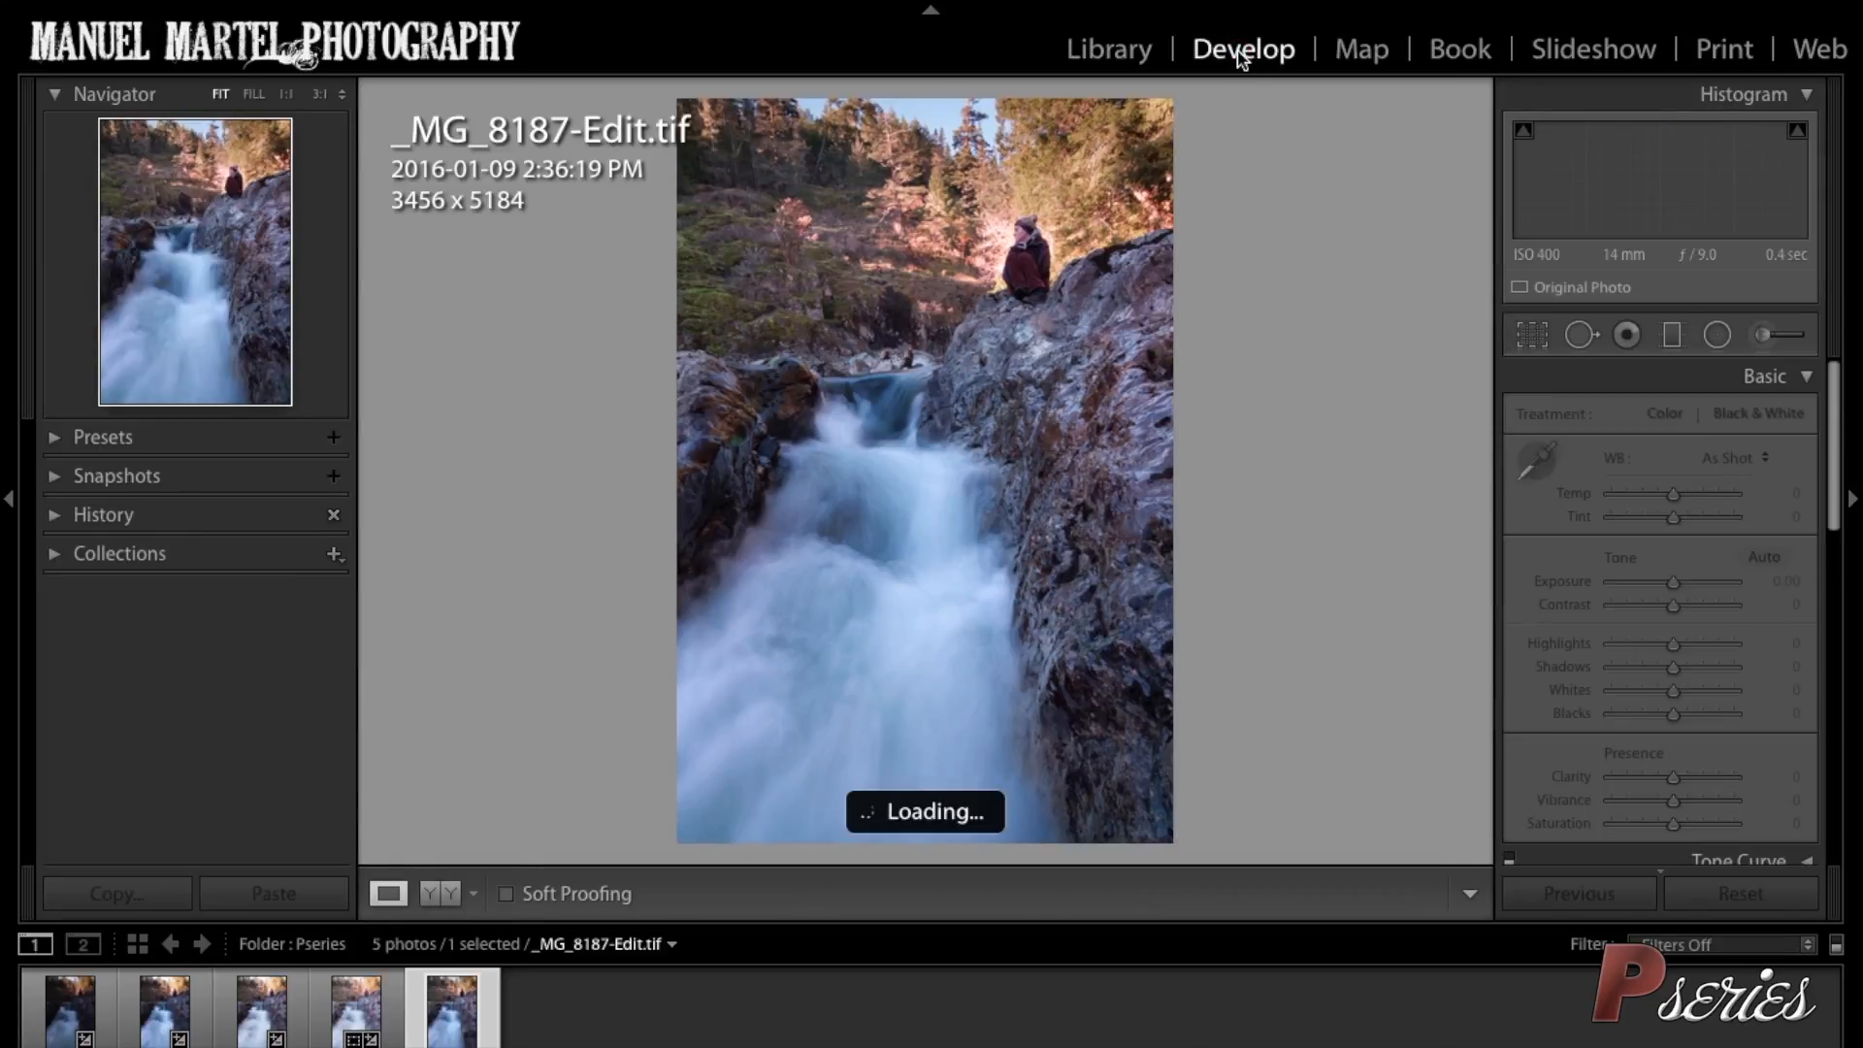
drag(1673, 582, 1688, 590)
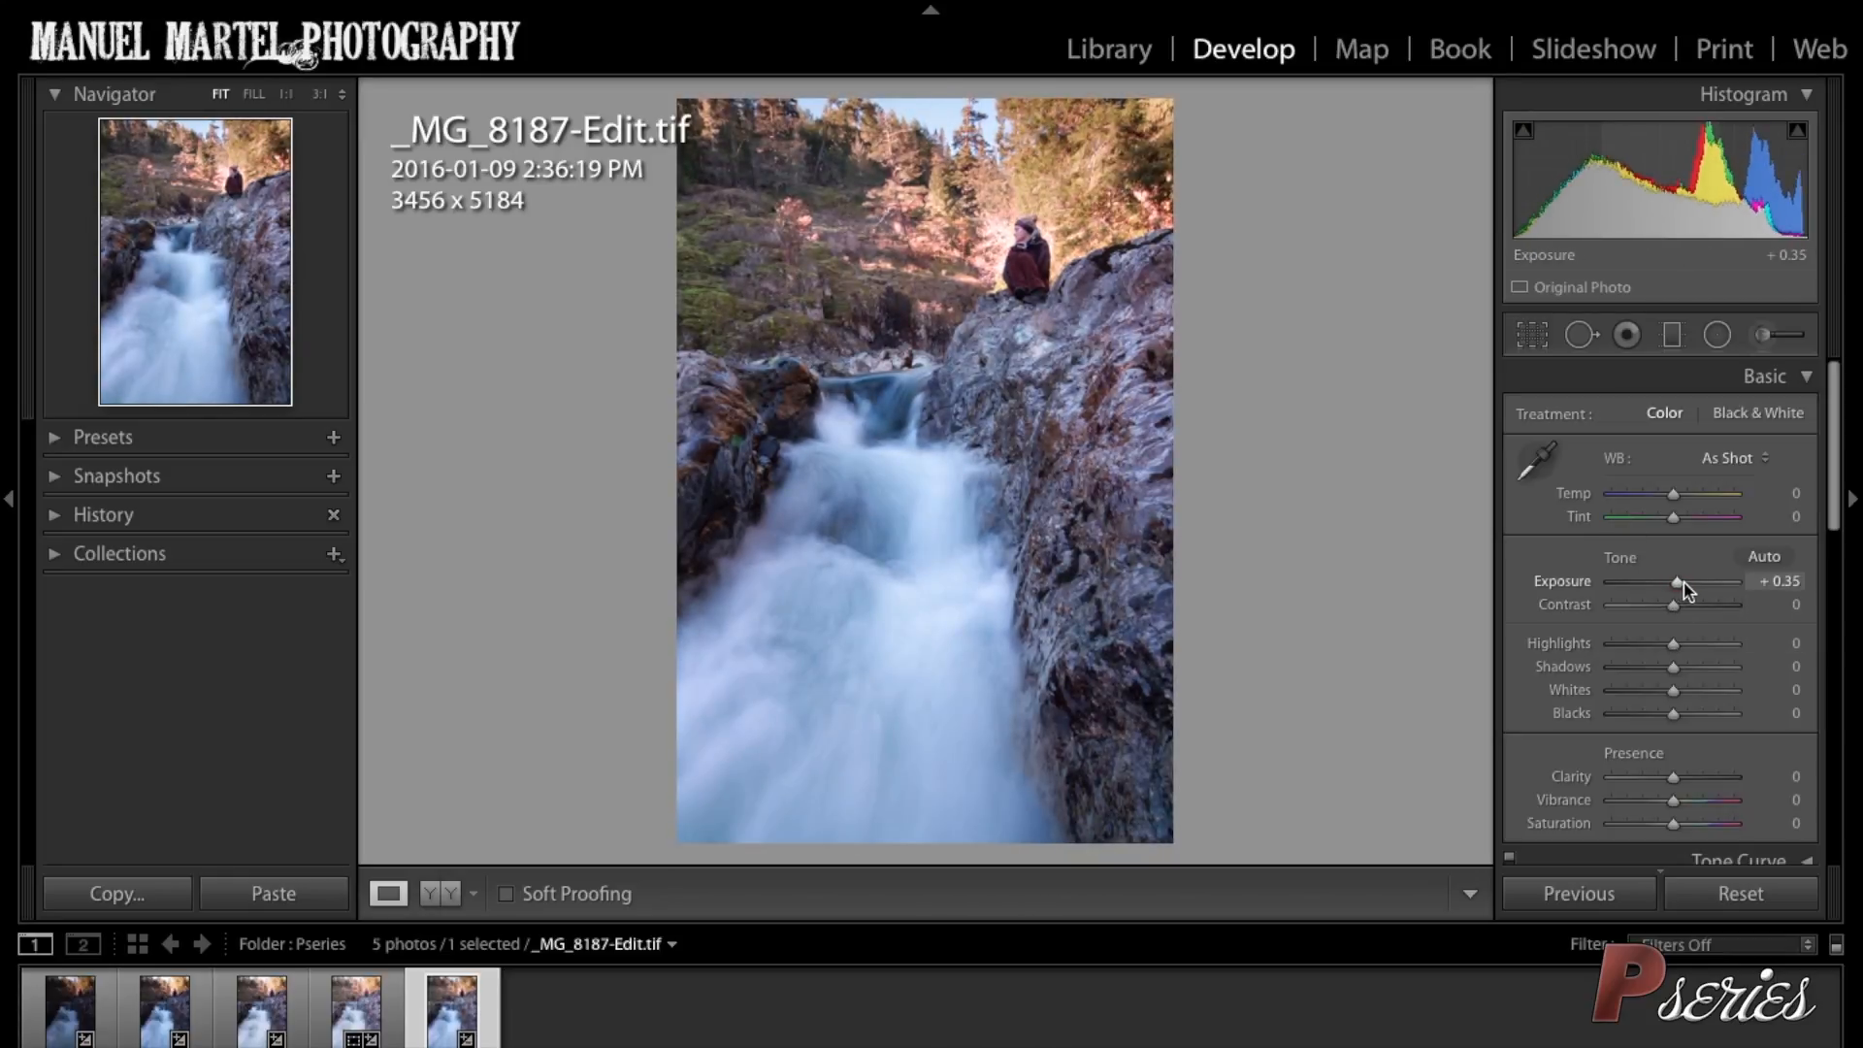